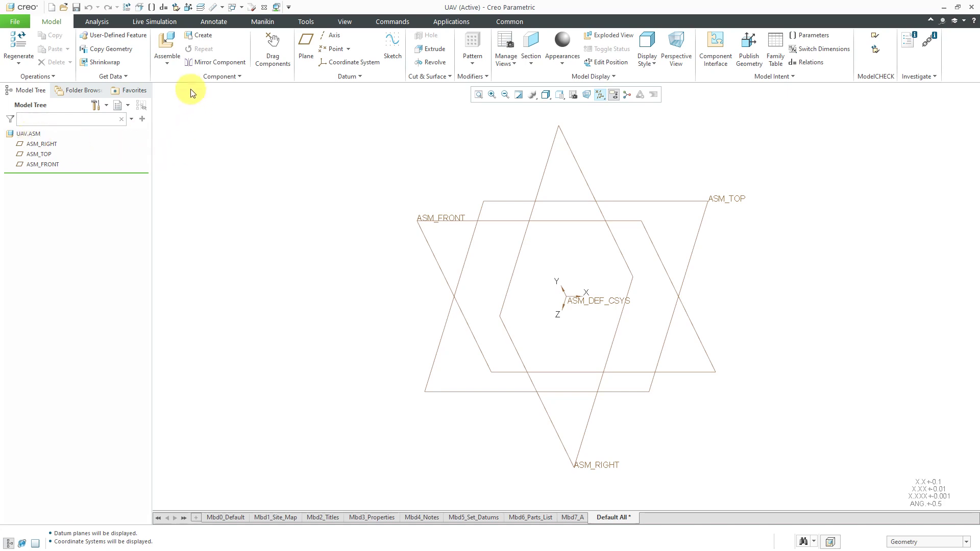
Create skeleton model UAV_SKEL0001 by copying the in-session part vtol-subdiv.prt
click(202, 34)
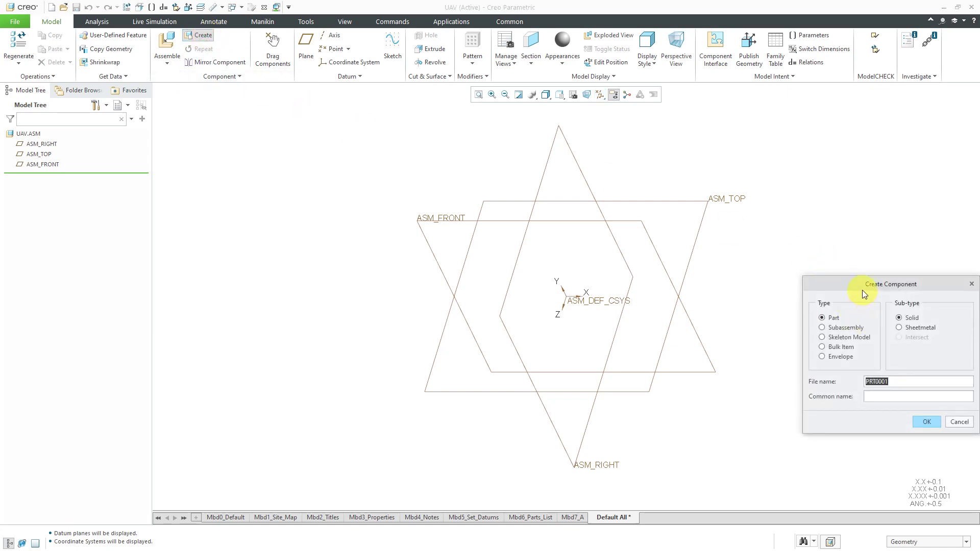
drag(862, 289, 485, 209)
click(465, 256)
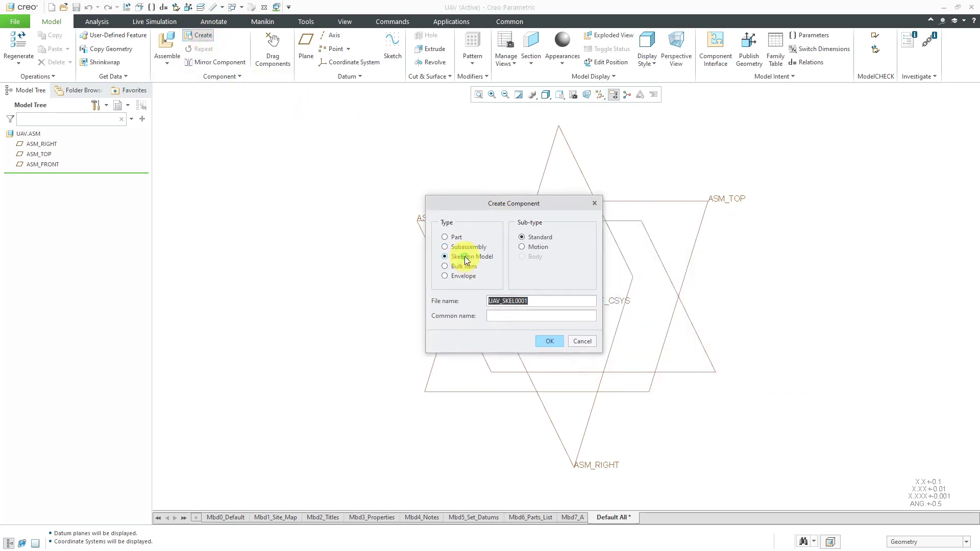
click(543, 341)
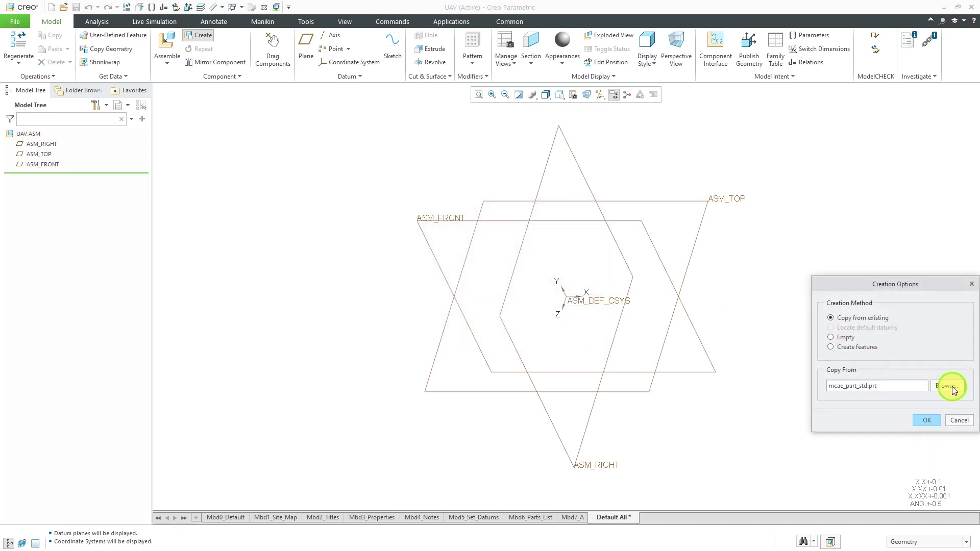
click(949, 386)
click(354, 168)
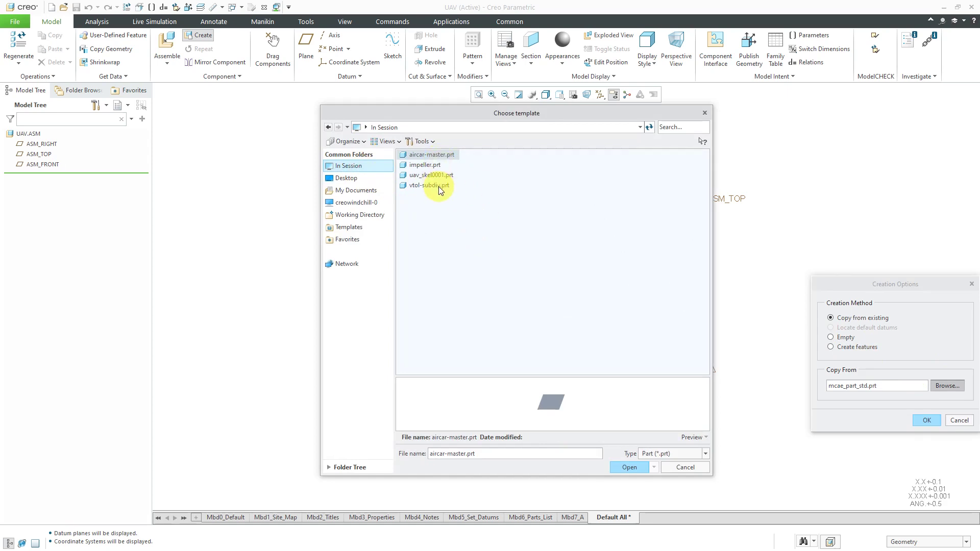
double_click(435, 185)
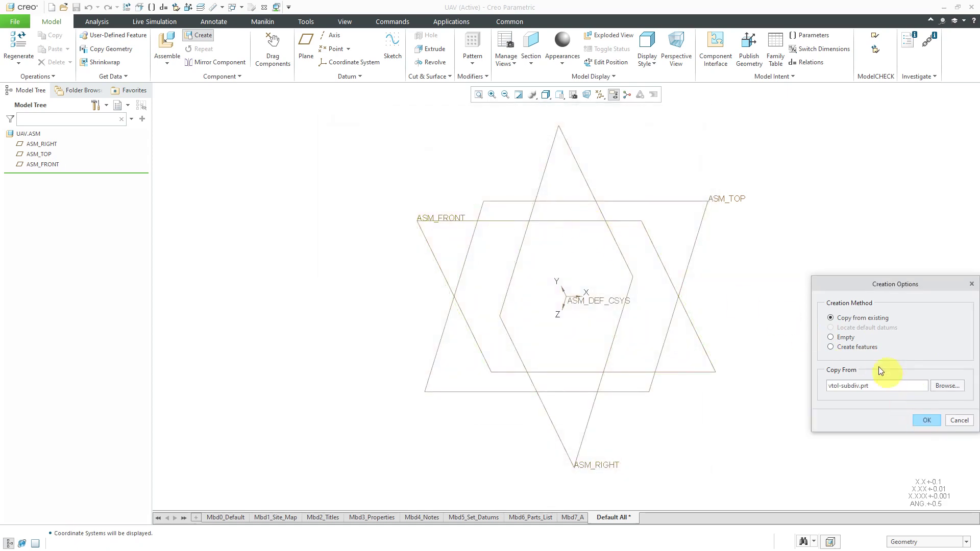
click(928, 420)
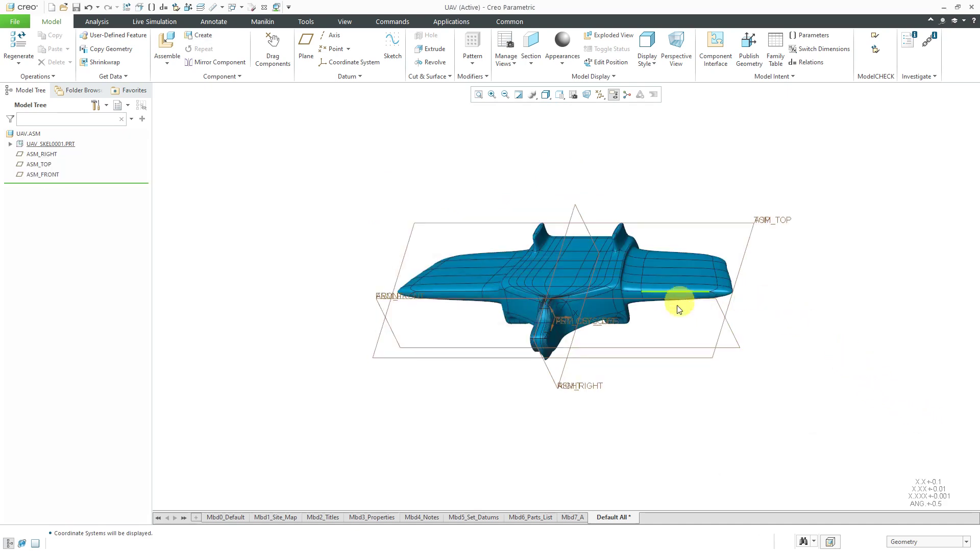
Orbit the aircraft body into an angled 3-D view and select UAV_SKEL0001.PRT
mouse_move(678, 306)
middle_down()
mouse_move(619, 258)
mouse_move(569, 268)
mouse_move(630, 311)
mouse_move(601, 321)
mouse_move(612, 317)
mouse_move(615, 276)
mouse_move(601, 295)
mouse_move(619, 284)
middle_up()
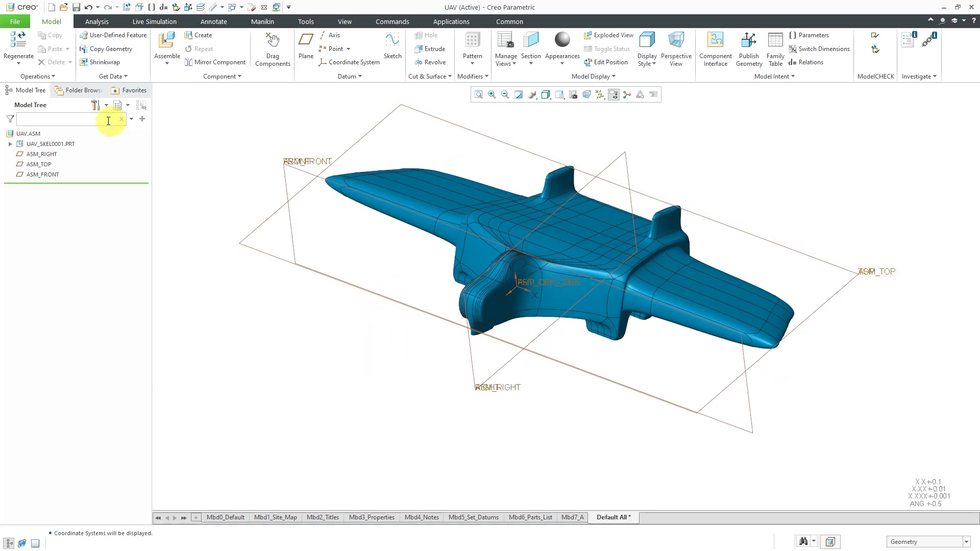
click(58, 145)
Delete UAV_SKEL0001.PRT from the Model Tree and orbit the datum planes upright
right_click(58, 145)
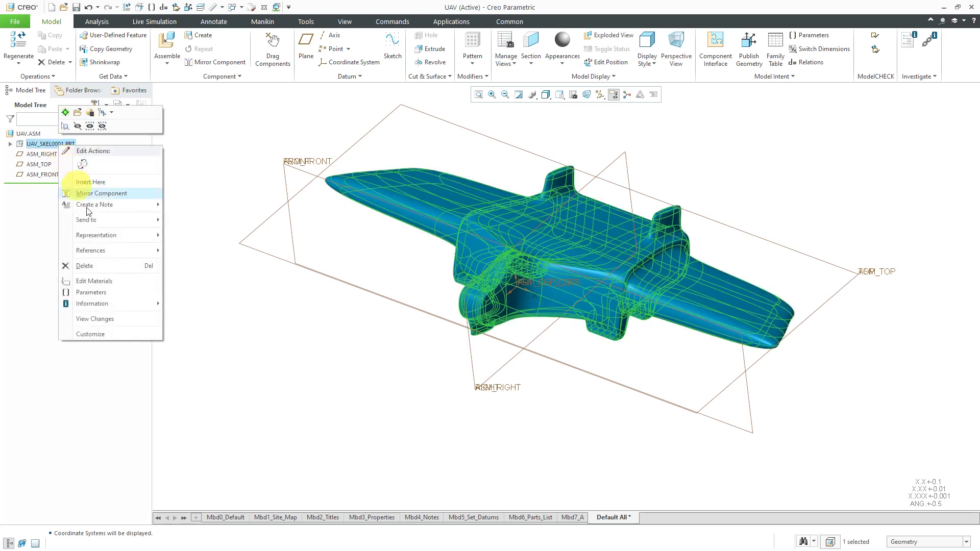
click(93, 266)
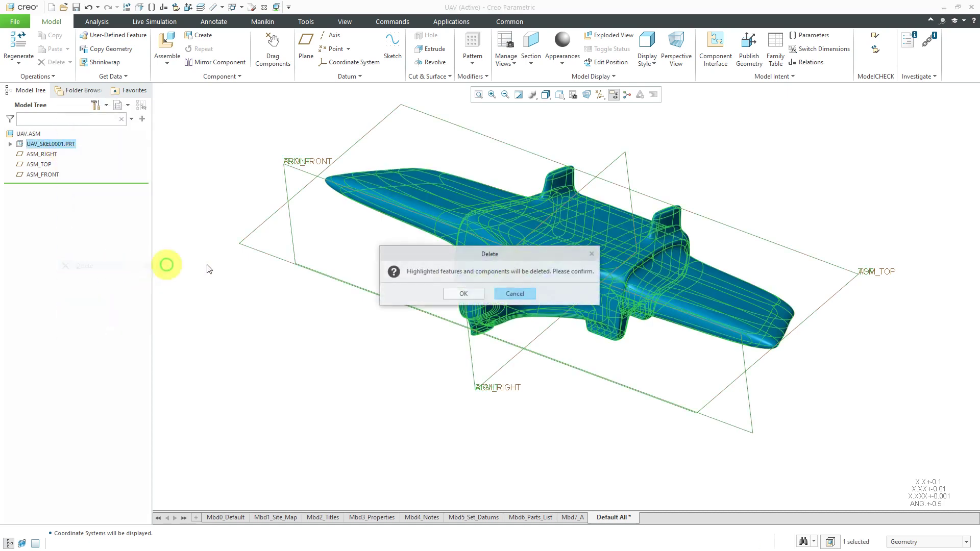
click(464, 292)
mouse_move(565, 357)
middle_down()
mouse_move(586, 322)
mouse_move(564, 323)
middle_up()
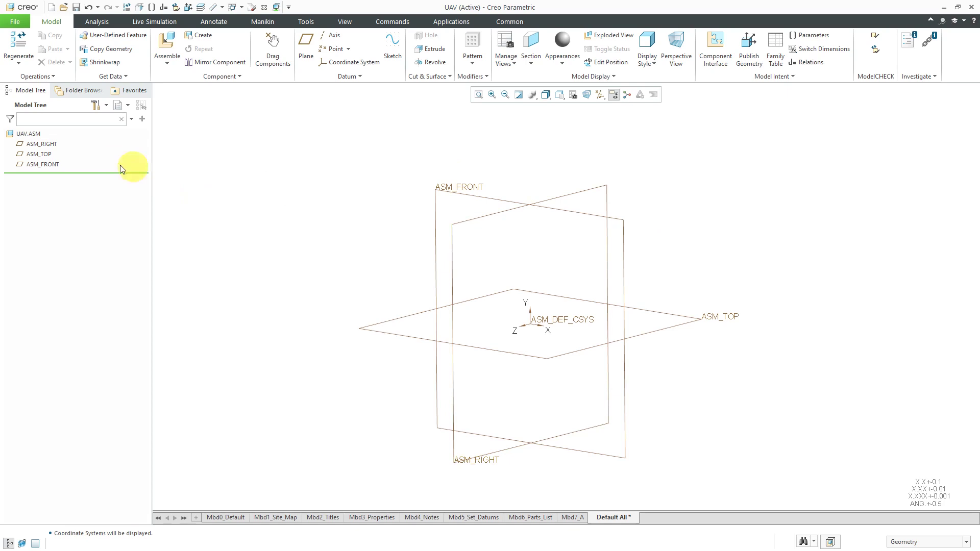
Create sub-assembly power-avionics-sensors from the mcae_assy_std.asm template
click(200, 35)
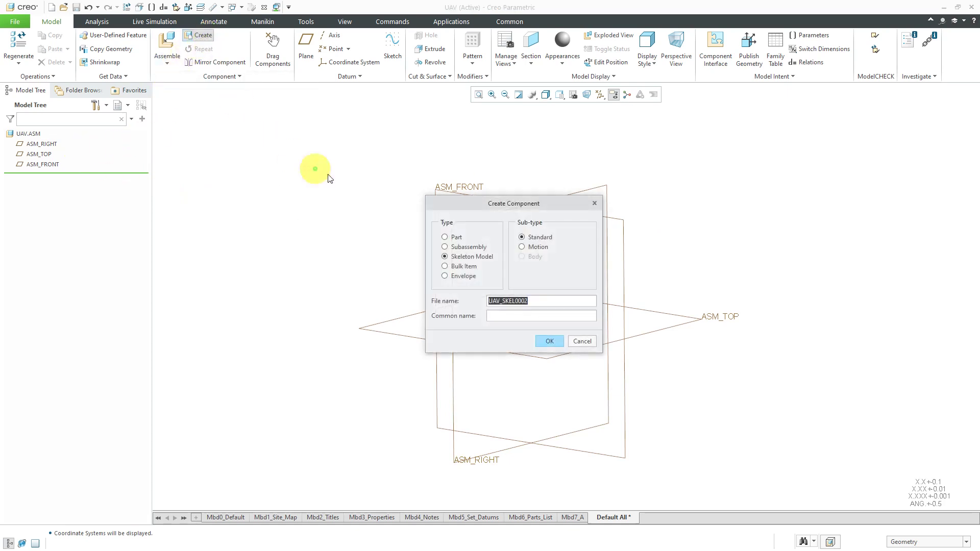
click(477, 247)
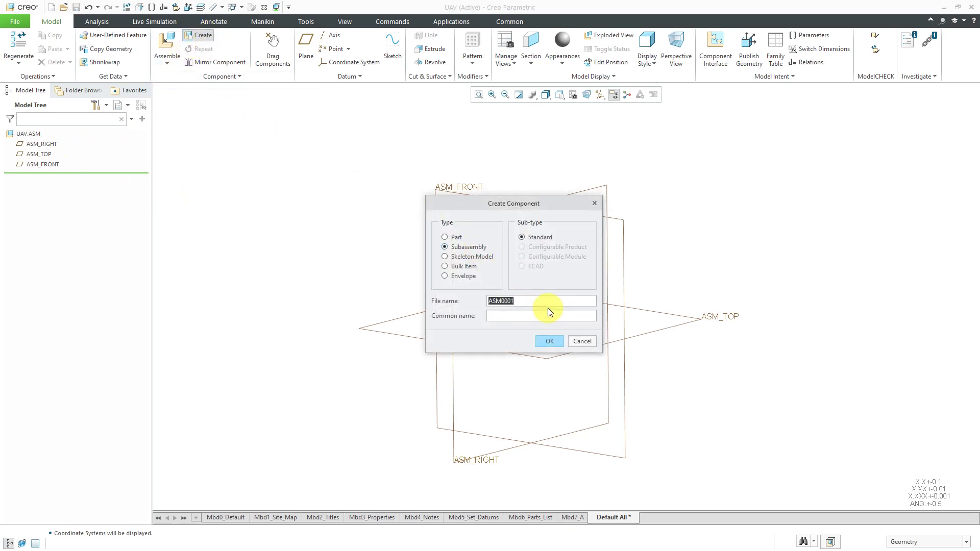
text(power-avionics-sensors)
click(551, 340)
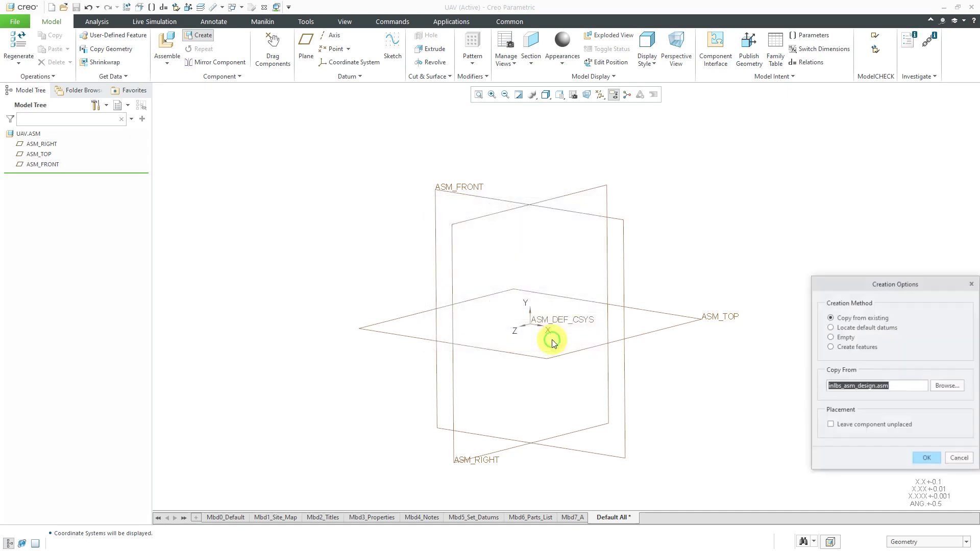
click(947, 386)
double_click(440, 154)
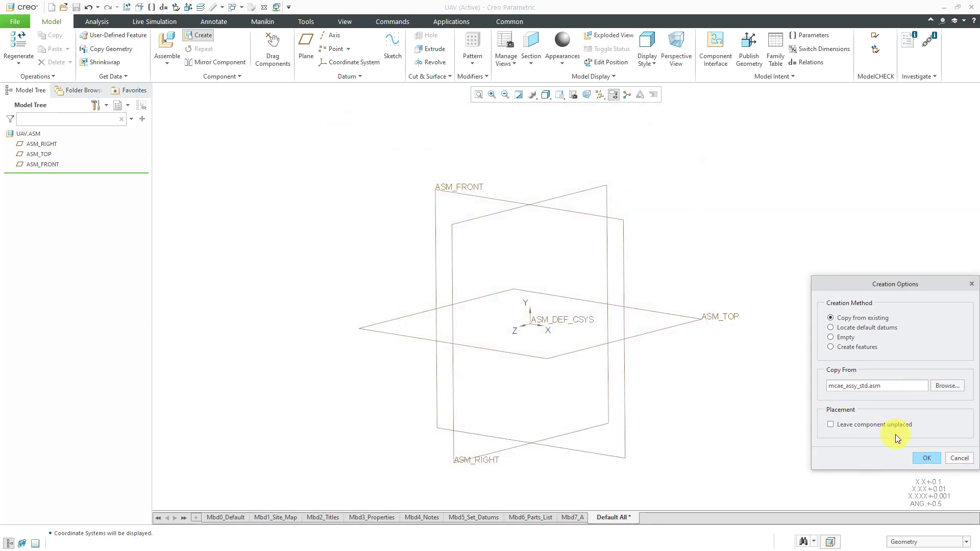
click(925, 458)
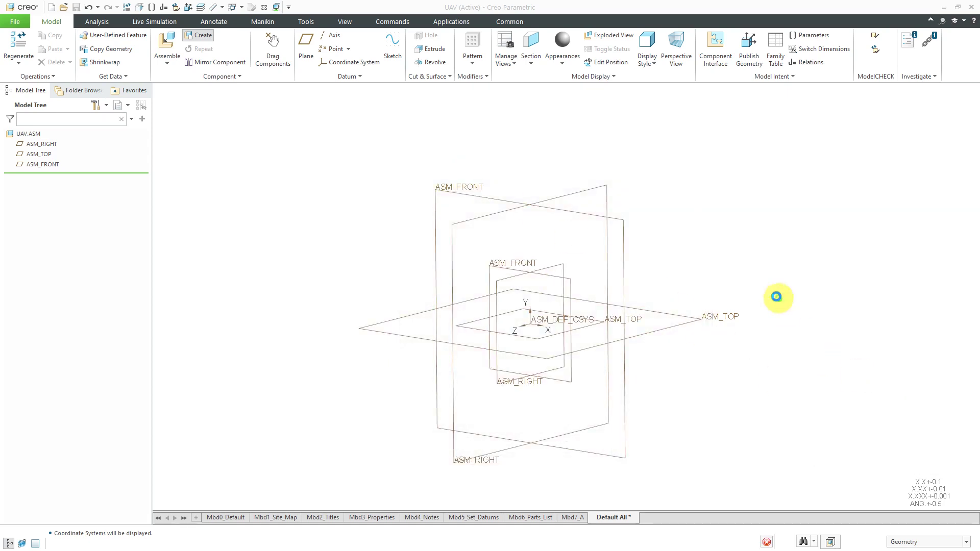
Place POWER-AVIONICS-SENSORS.ASM with a Default constraint
right_click(436, 170)
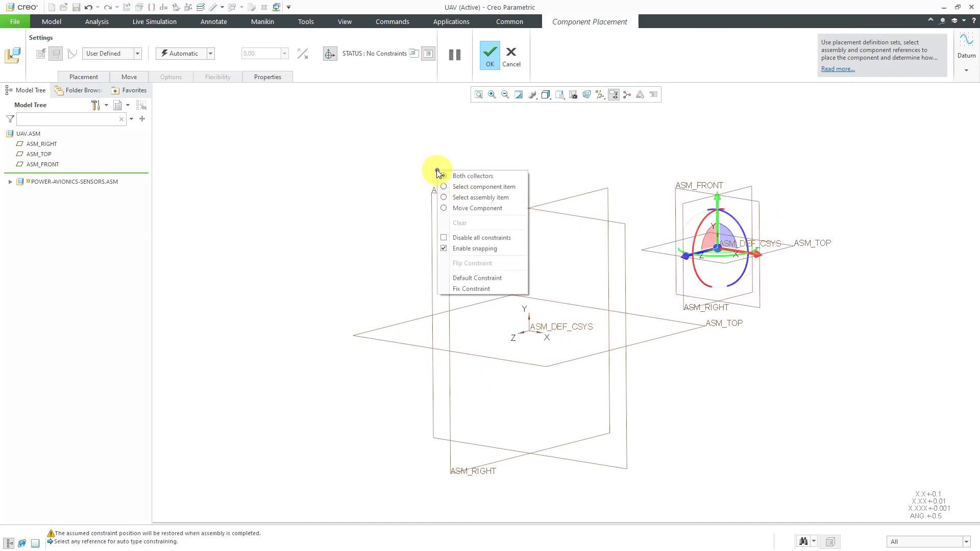
click(473, 278)
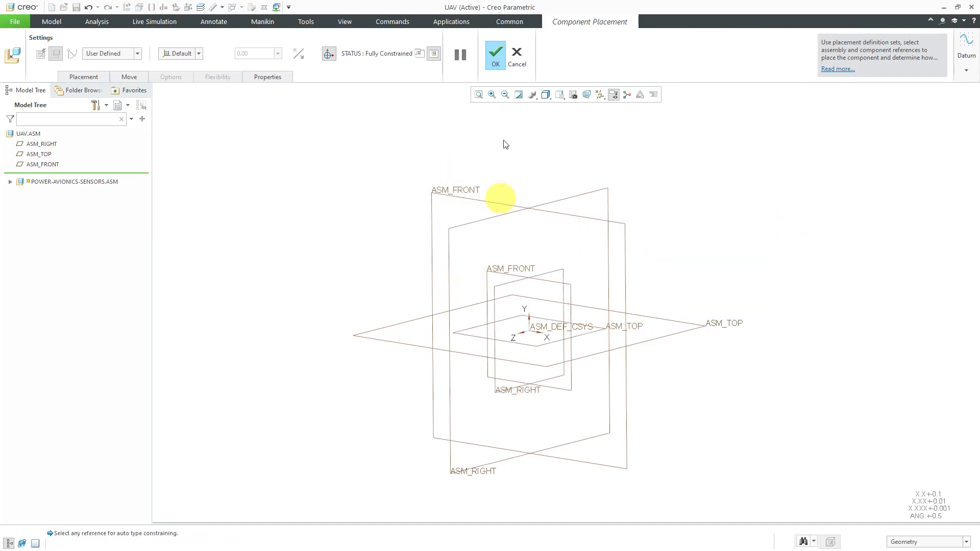
click(493, 57)
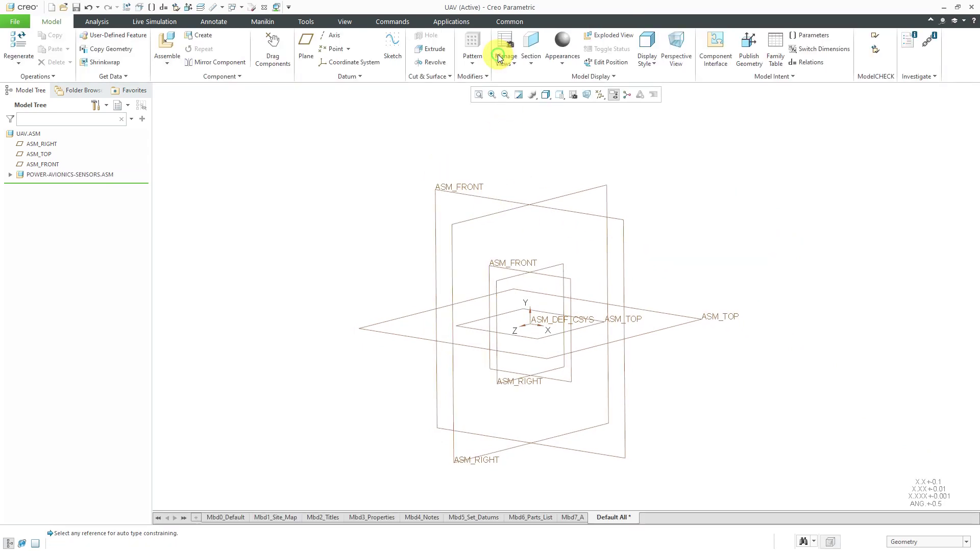
Open POWER-AVIONICS-SENSORS.ASM in its own window and orbit its datum planes
click(87, 175)
click(107, 124)
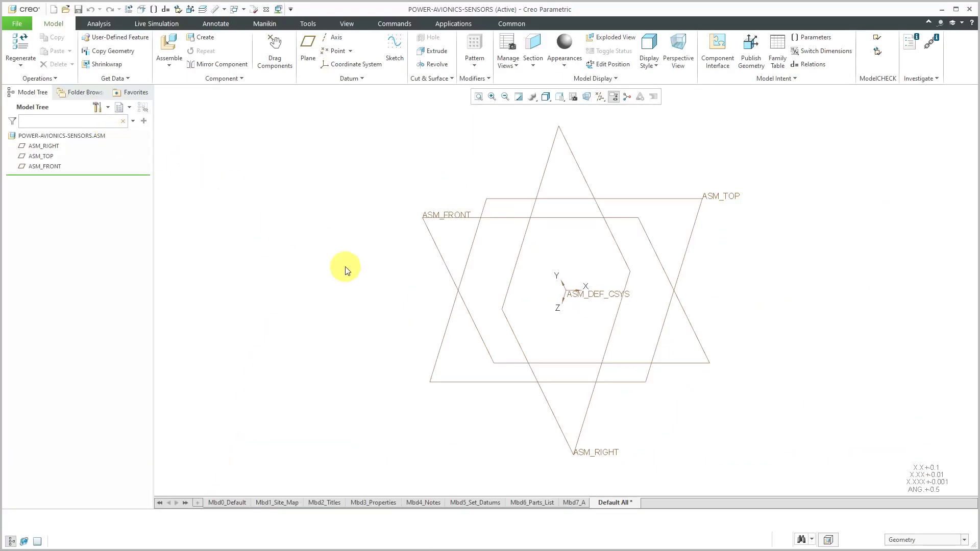
mouse_move(579, 324)
middle_down()
mouse_move(591, 286)
mouse_move(569, 276)
mouse_move(589, 295)
mouse_move(583, 276)
mouse_move(567, 288)
middle_up()
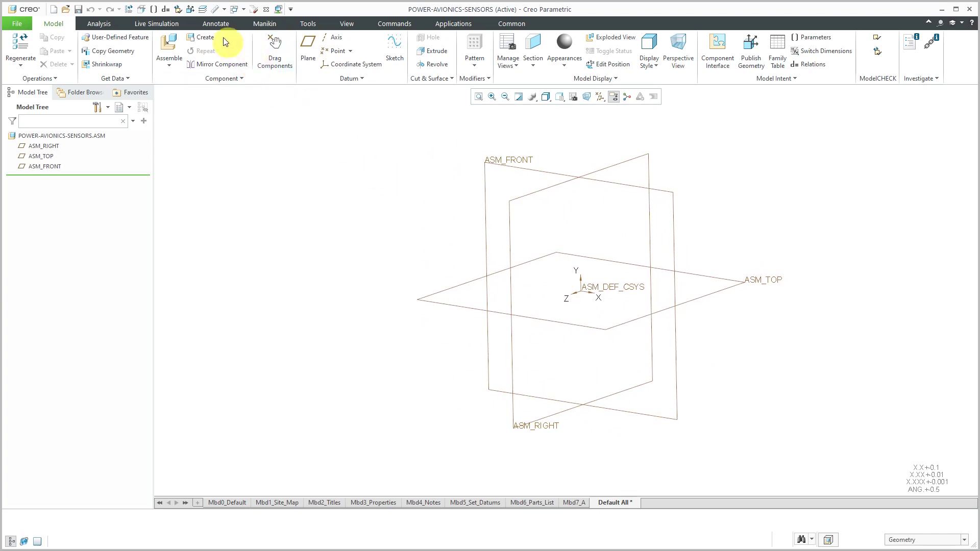
Insert pixhawk_1.asm from the Pixhawk folder and hide coordinate system labels
click(171, 43)
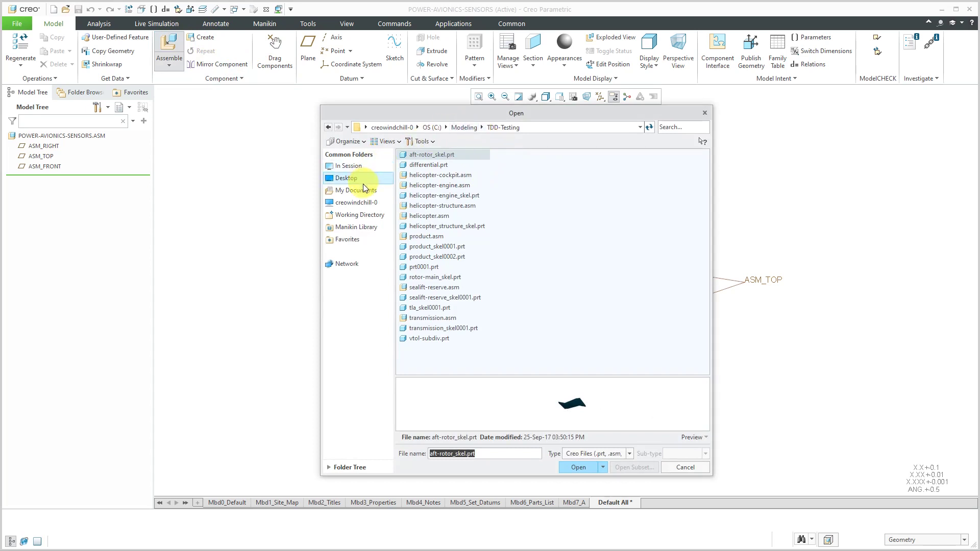
click(363, 216)
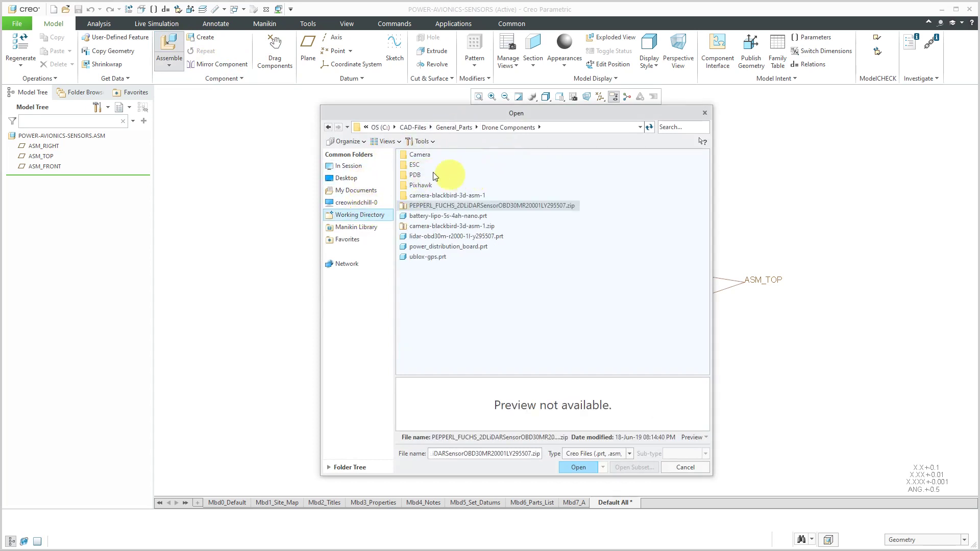
double_click(422, 185)
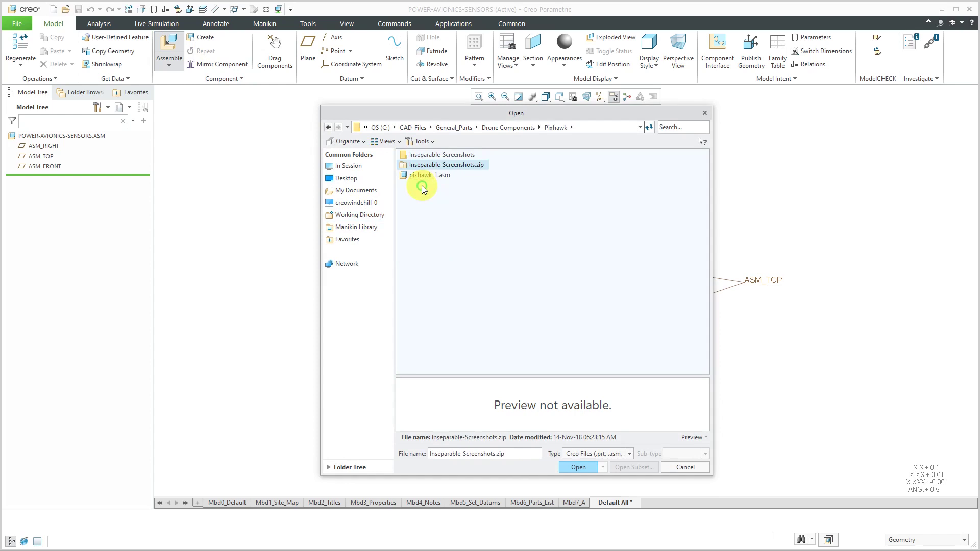
double_click(432, 176)
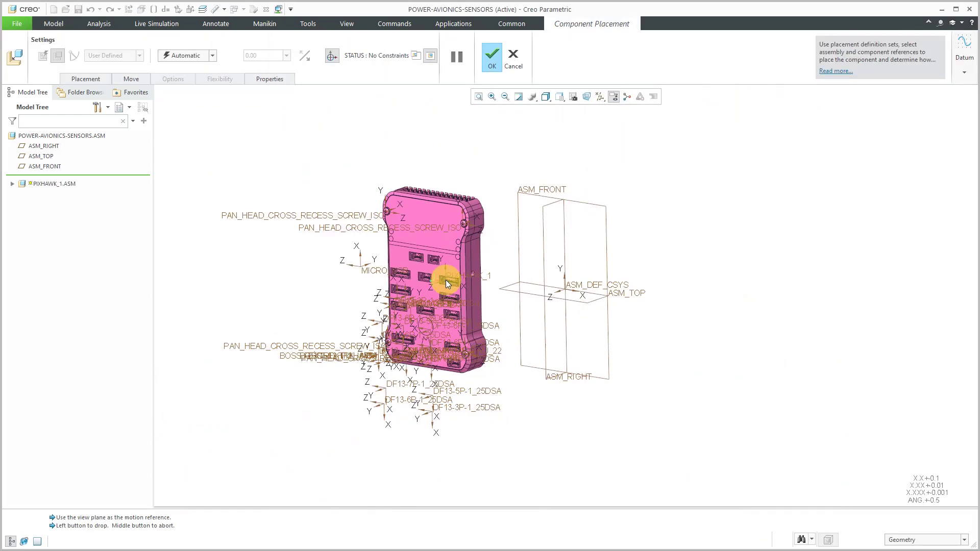
click(386, 304)
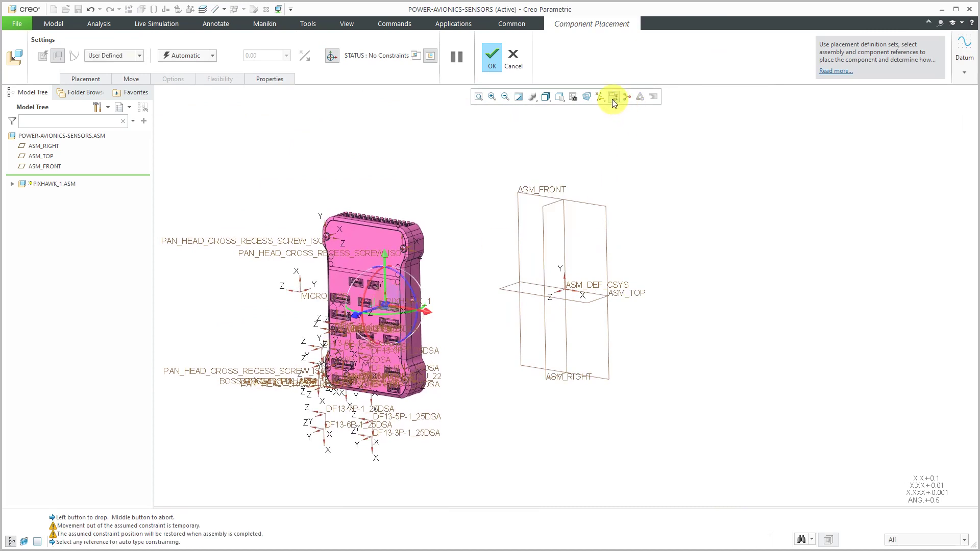
click(599, 97)
click(637, 143)
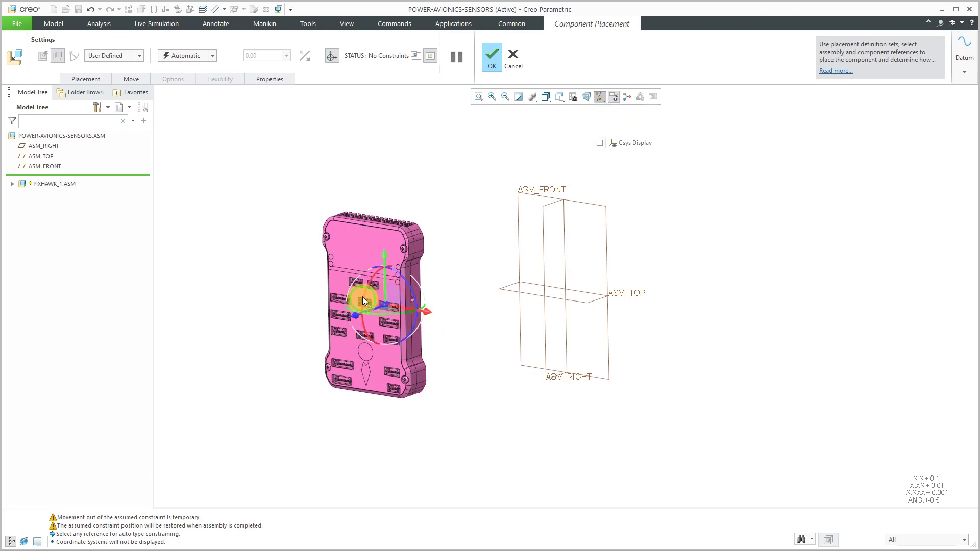
Make the Pixhawk's bottom face coincident with ASM_TOP
drag(380, 286, 405, 258)
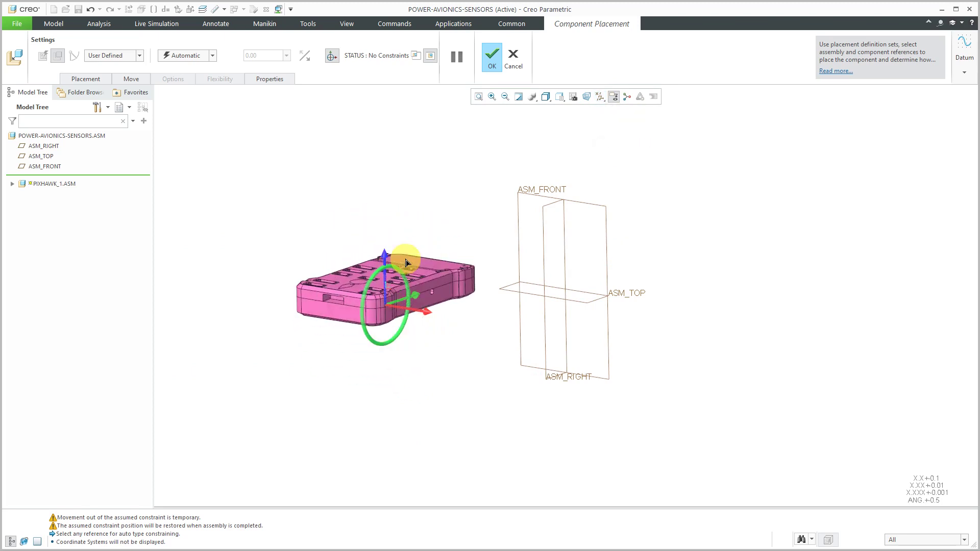
click(573, 301)
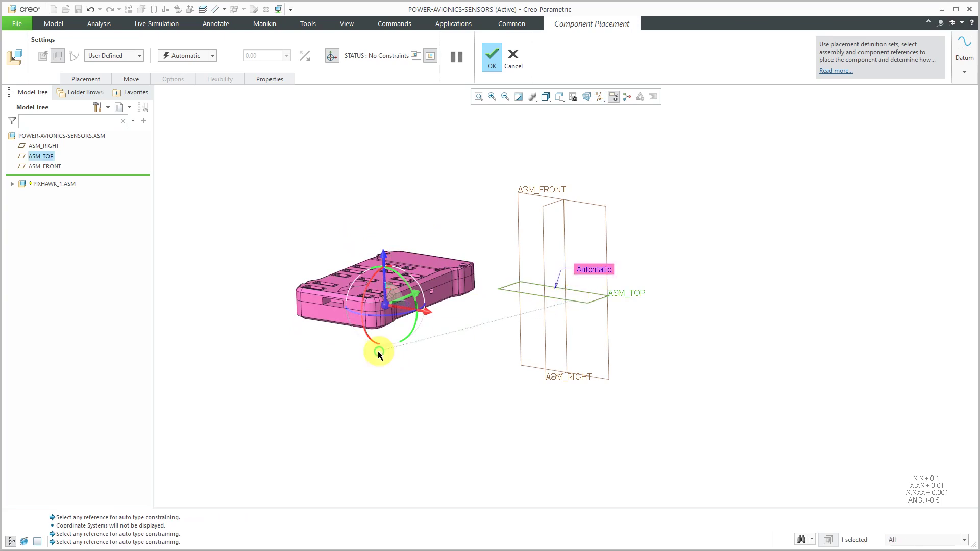
drag(378, 351, 388, 329)
scroll(389, 329, up, 3)
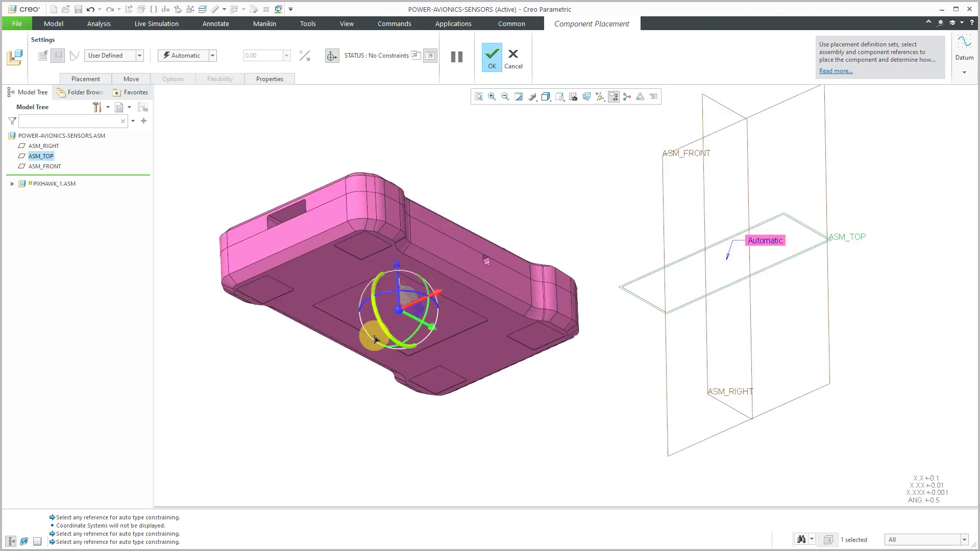
click(372, 320)
scroll(431, 336, down, 2)
middle_drag(431, 336, 422, 405)
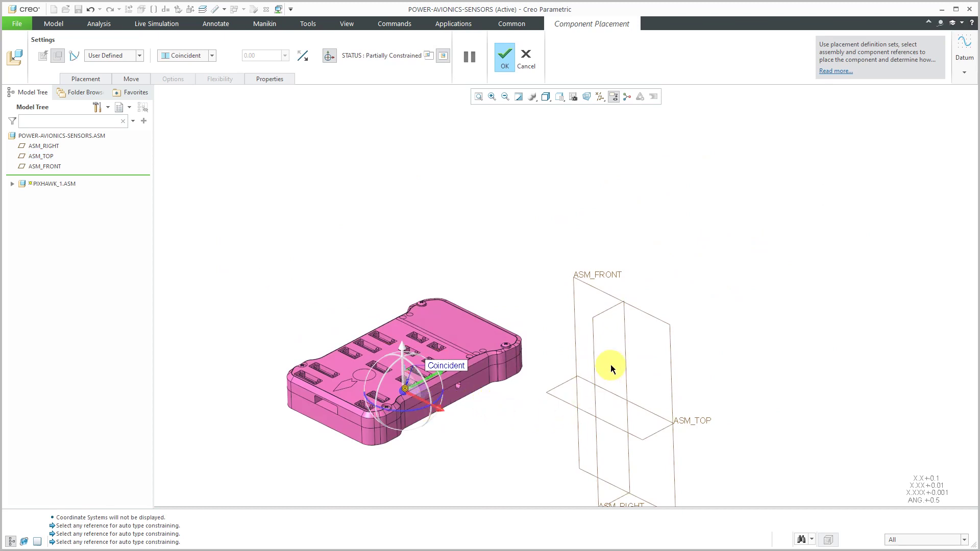
Make the Pixhawk's side faces coincident with ASM_FRONT and ASM_RIGHT and finish placement
click(667, 322)
middle_drag(552, 325, 497, 331)
scroll(496, 329, up, 4)
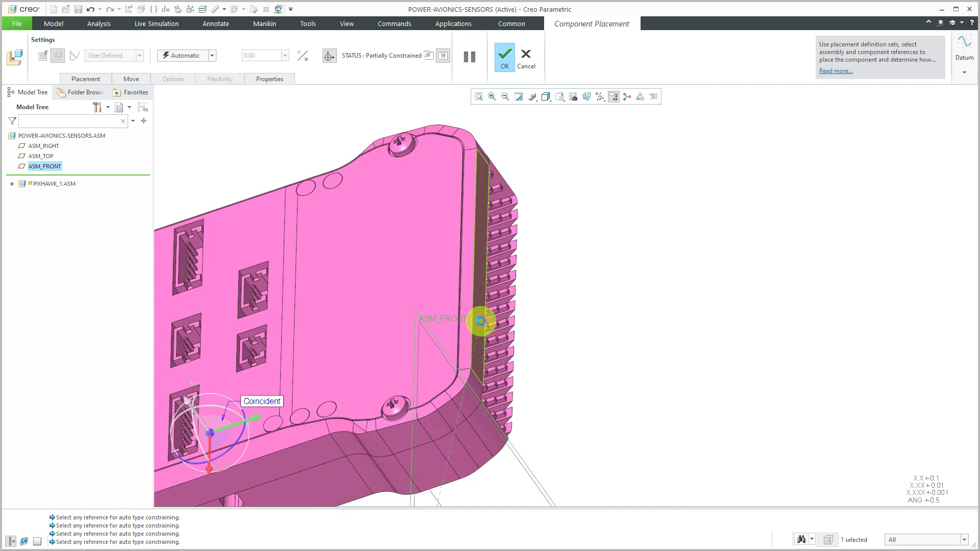
click(481, 320)
scroll(484, 317, down, 5)
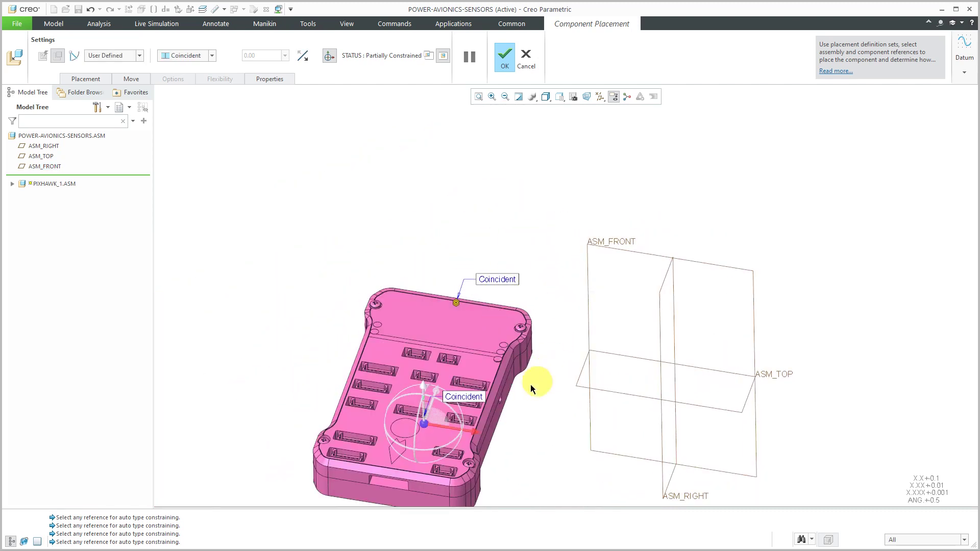
click(506, 390)
click(659, 345)
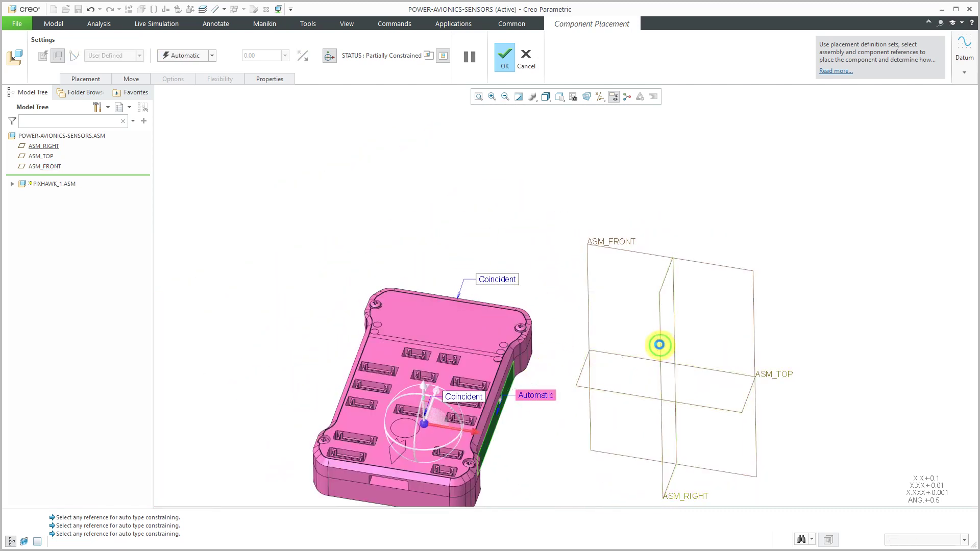
scroll(612, 320, down, 4)
middle_drag(612, 319, 573, 333)
click(505, 58)
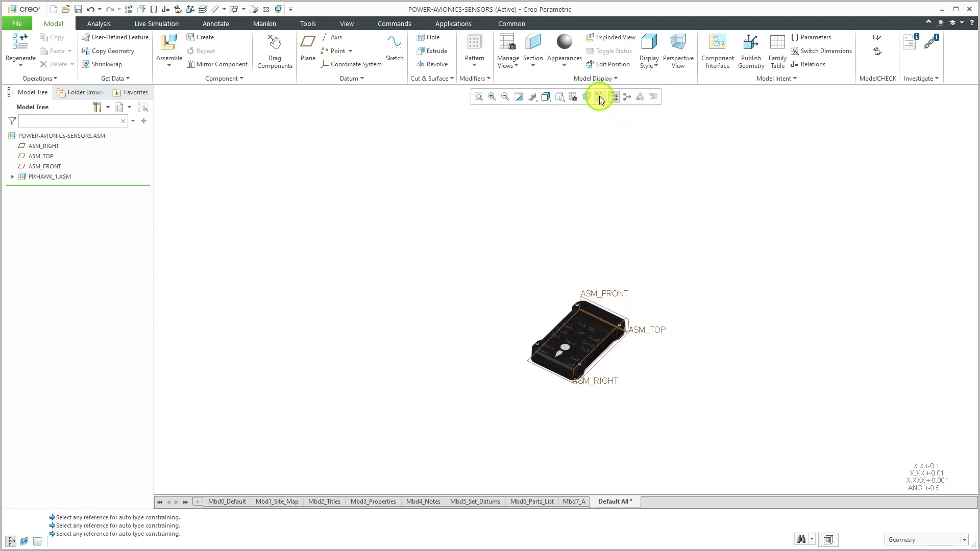
Hide the datum planes and orbit the COTS components to a new orientation
click(600, 99)
click(630, 152)
scroll(594, 372, down, 2)
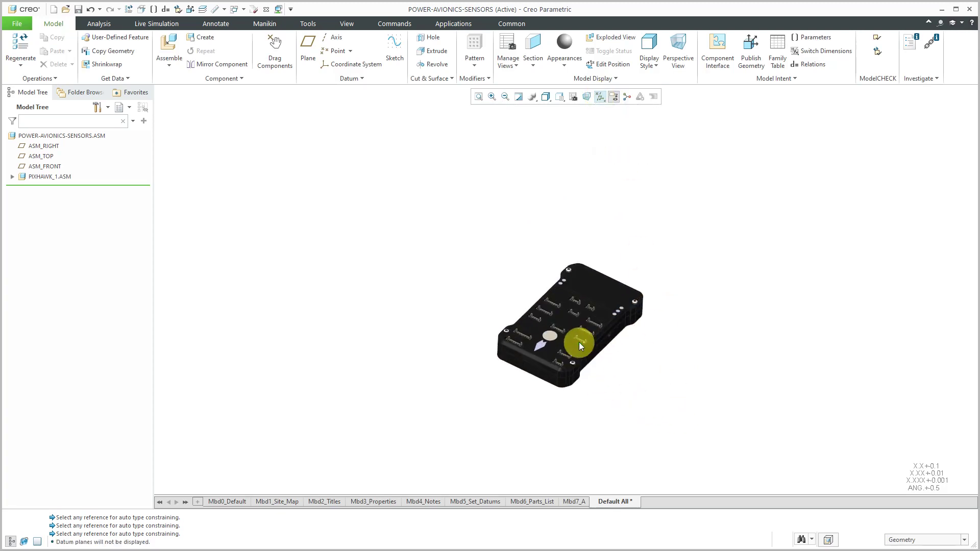
mouse_move(580, 347)
middle_down()
mouse_move(565, 333)
mouse_move(581, 328)
mouse_move(572, 332)
middle_up()
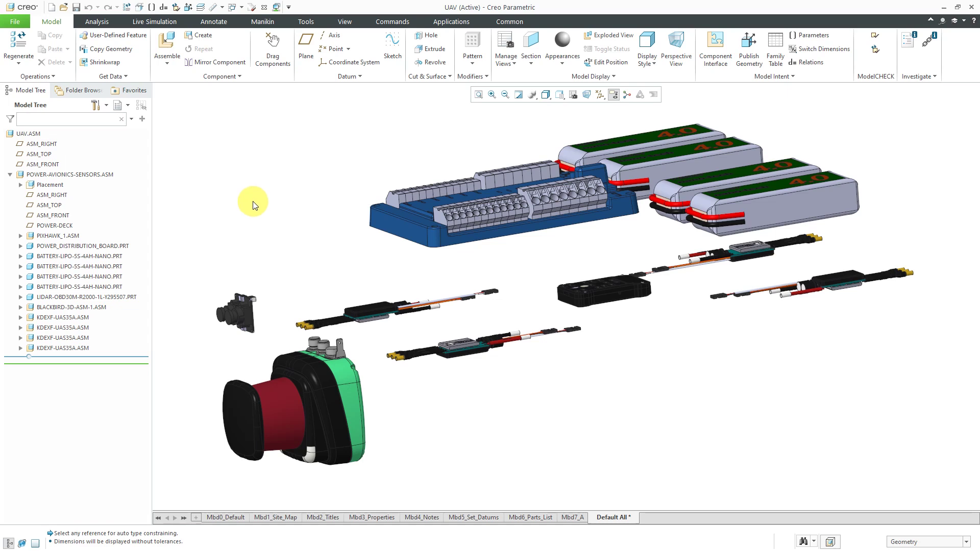
Create sub-assembly uav-structure copied from the mcae_assy_std.asm template
click(199, 37)
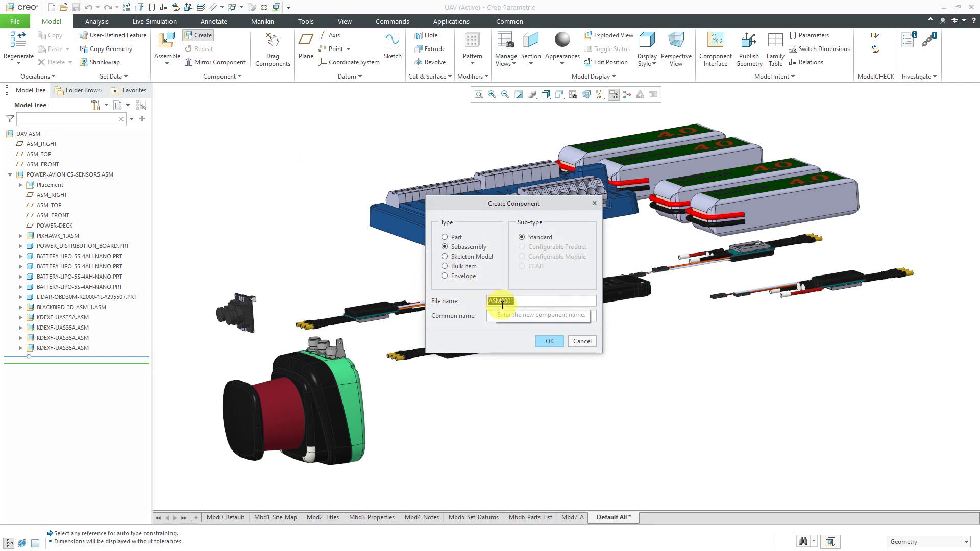
text(uav-s)
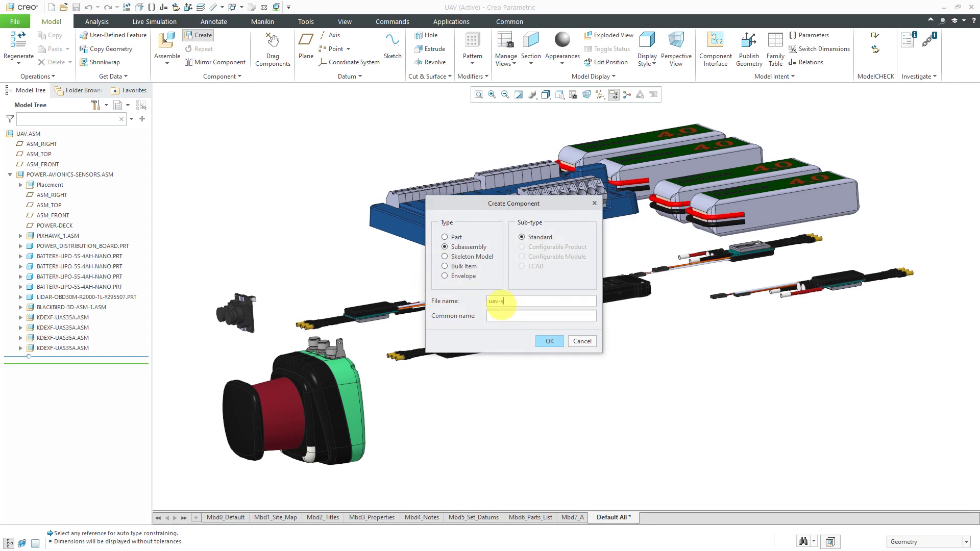
text(tructure)
click(551, 341)
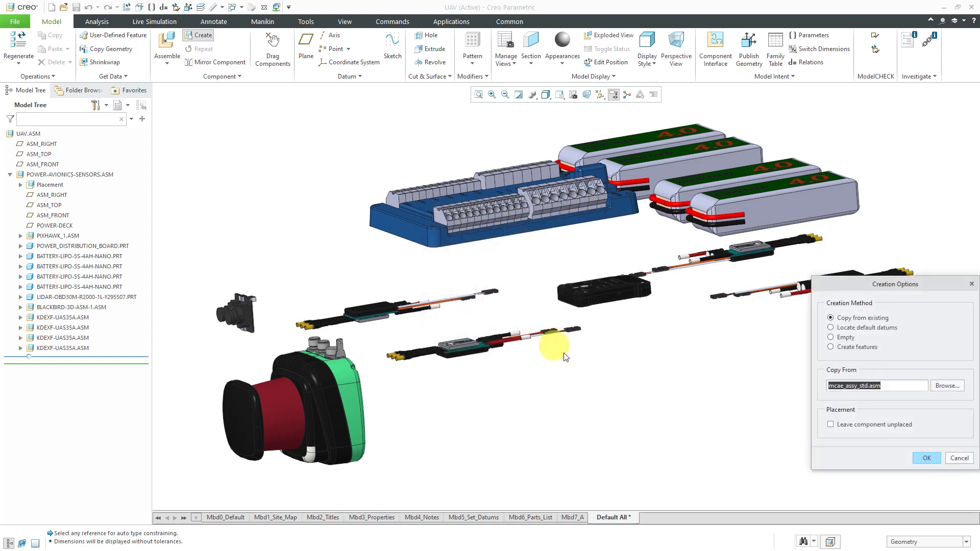
click(926, 458)
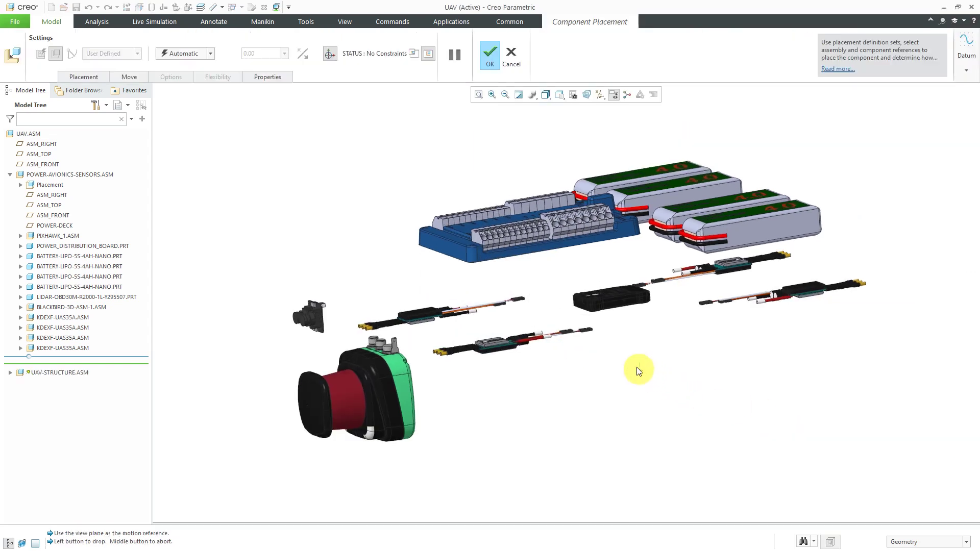
Place UAV-STRUCTURE.ASM in the scene with a Default constraint
click(632, 369)
right_click(336, 230)
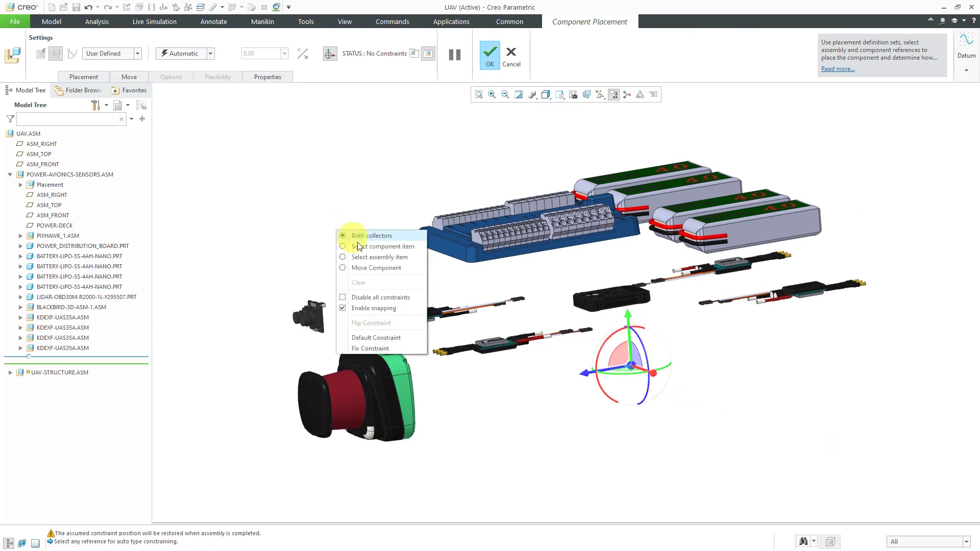
click(376, 337)
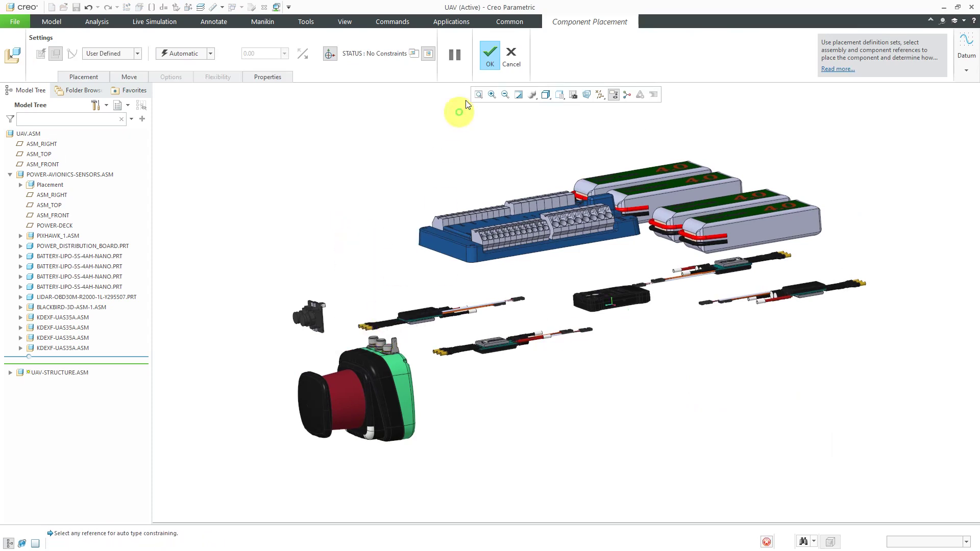
click(495, 57)
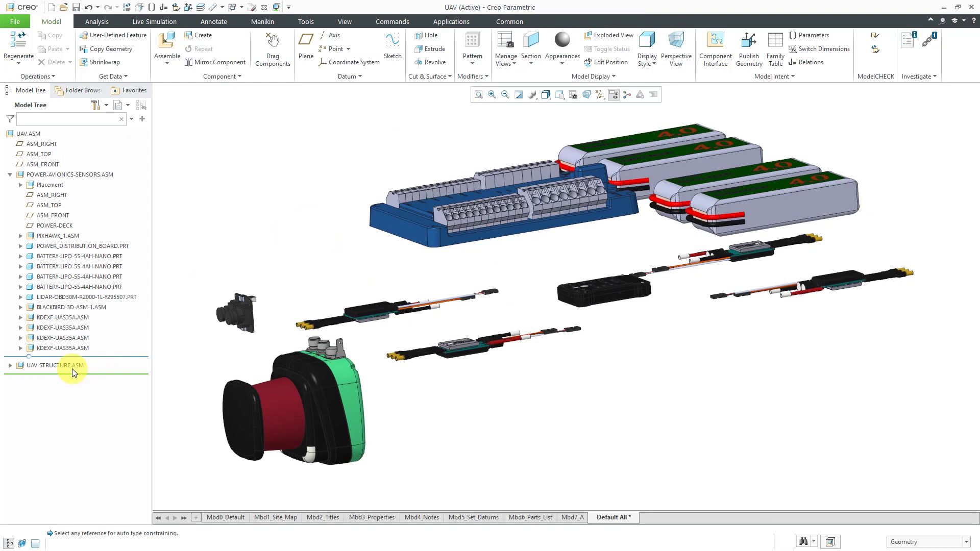
Activate UAV-STRUCTURE.ASM and create skeleton UAV-STRUCTURE_SKEL0001 from mcae_part_std.prt
click(72, 366)
click(80, 322)
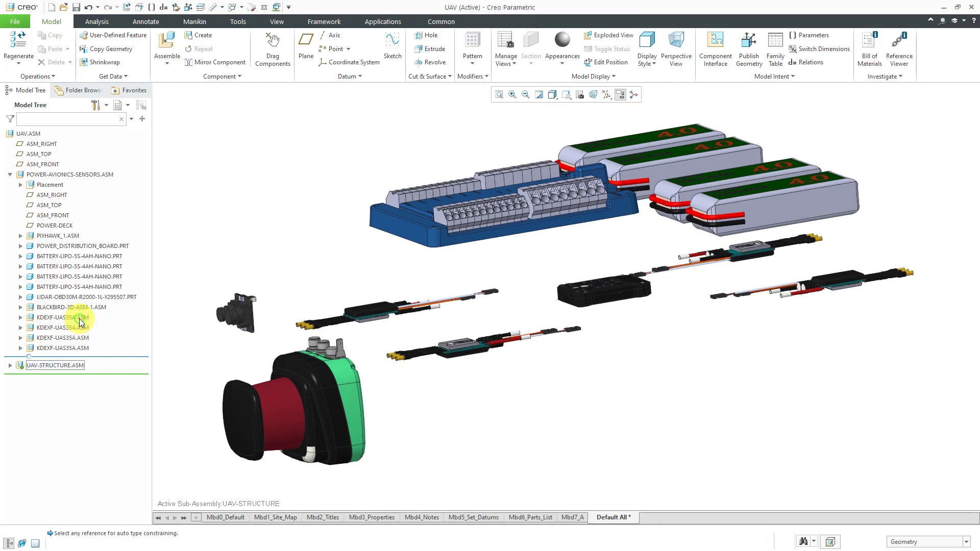
click(198, 36)
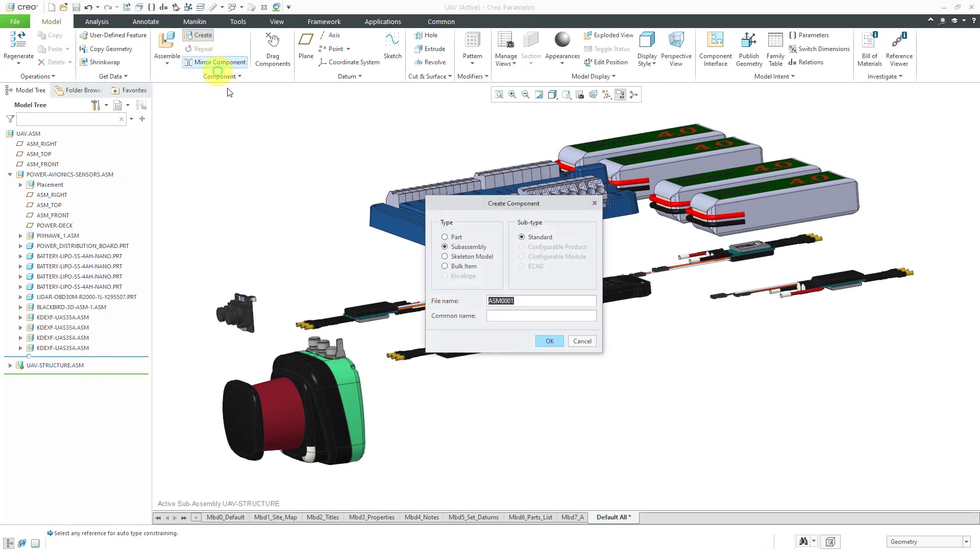
click(466, 256)
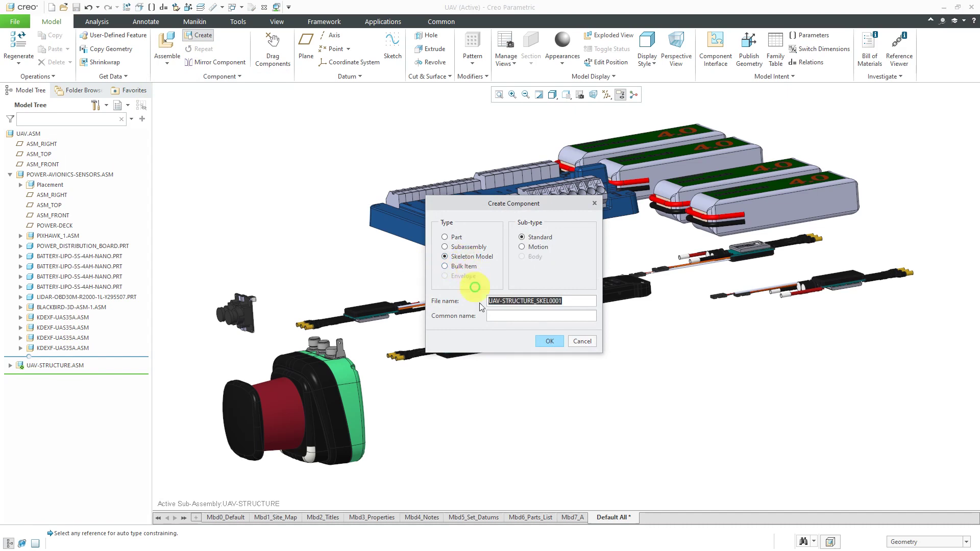
click(547, 343)
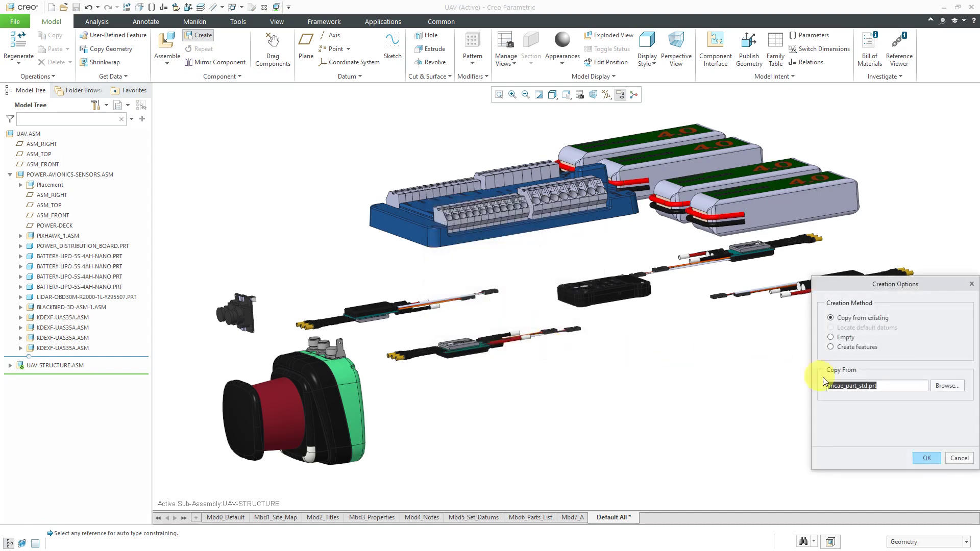
click(928, 458)
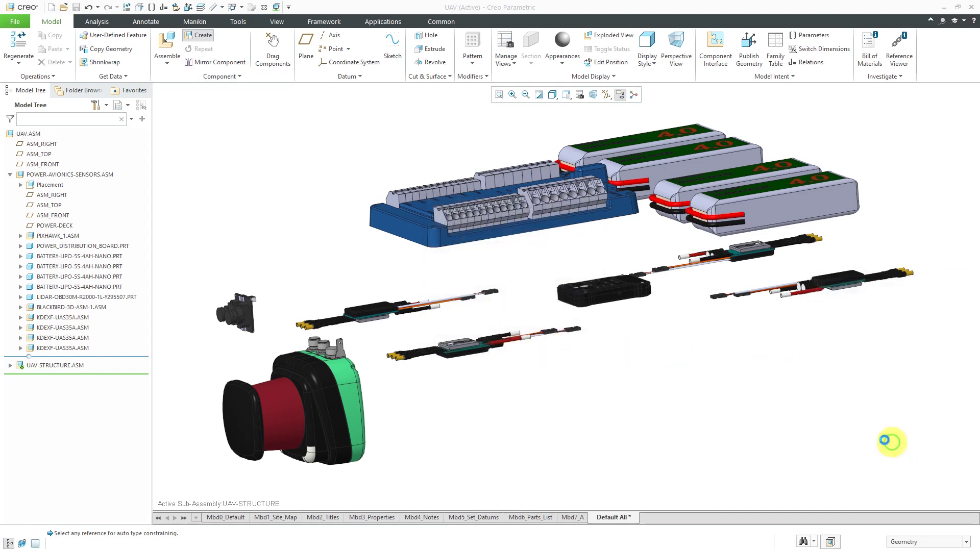
Expand UAV-STRUCTURE and activate the UAV-STRUCTURE_SKEL0001 skeleton part
click(10, 365)
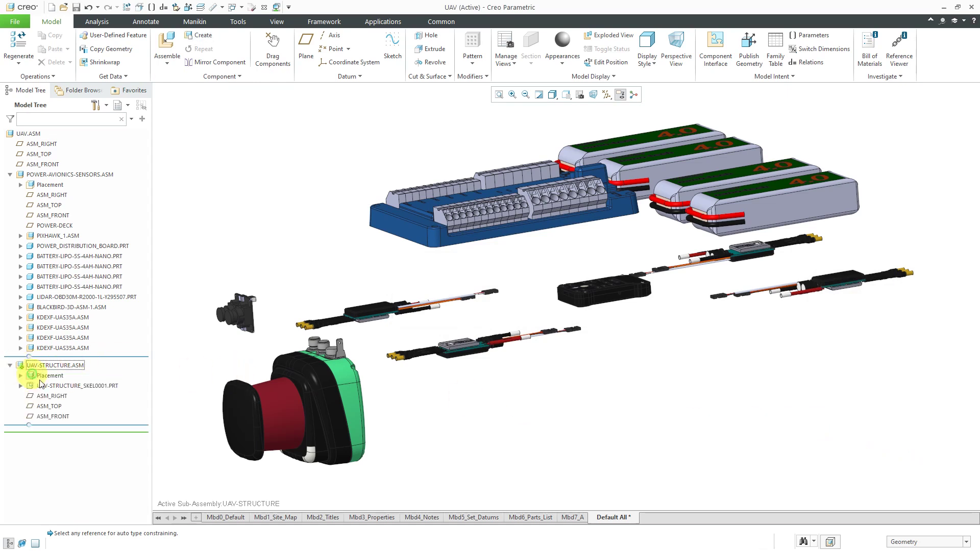
click(73, 386)
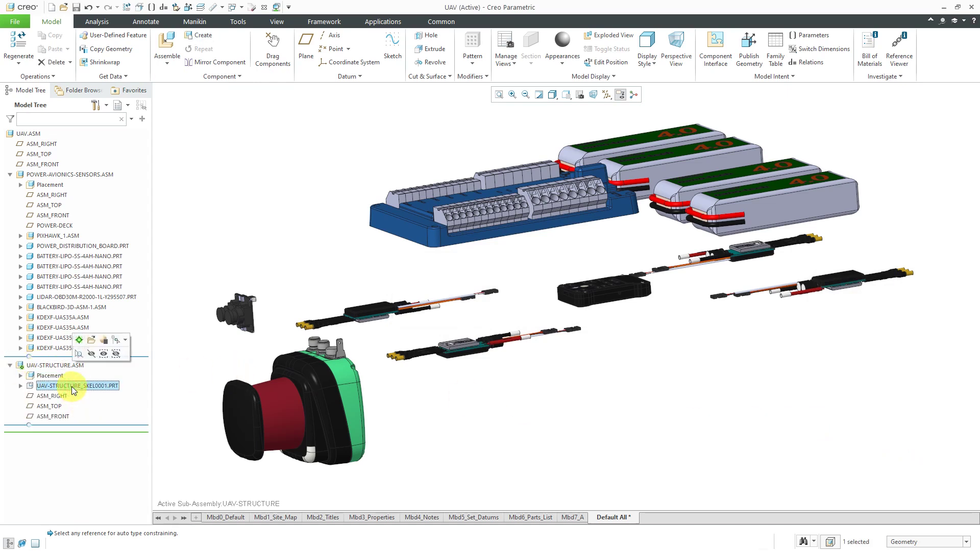
click(79, 340)
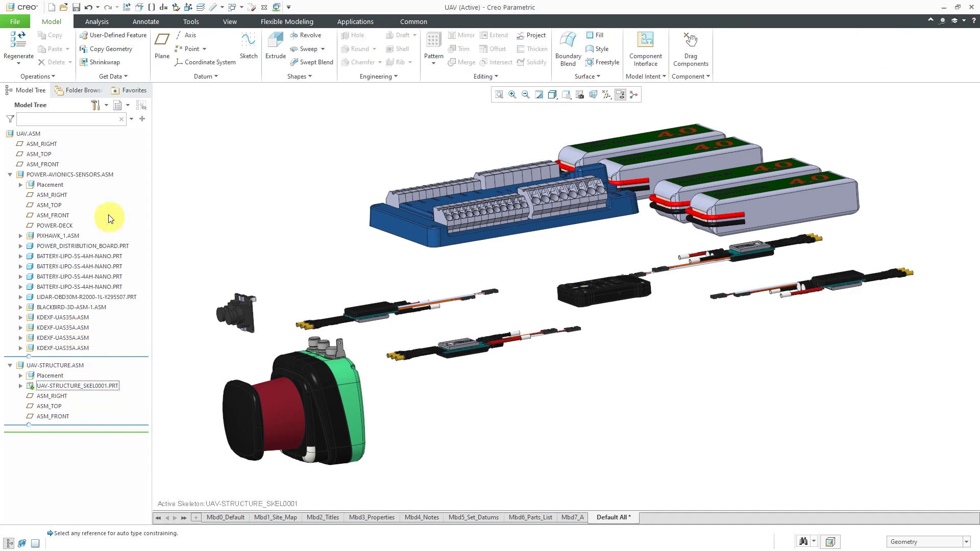
Start a shrinkwrap that autocollects all solid surfaces, keeping internal components
click(105, 63)
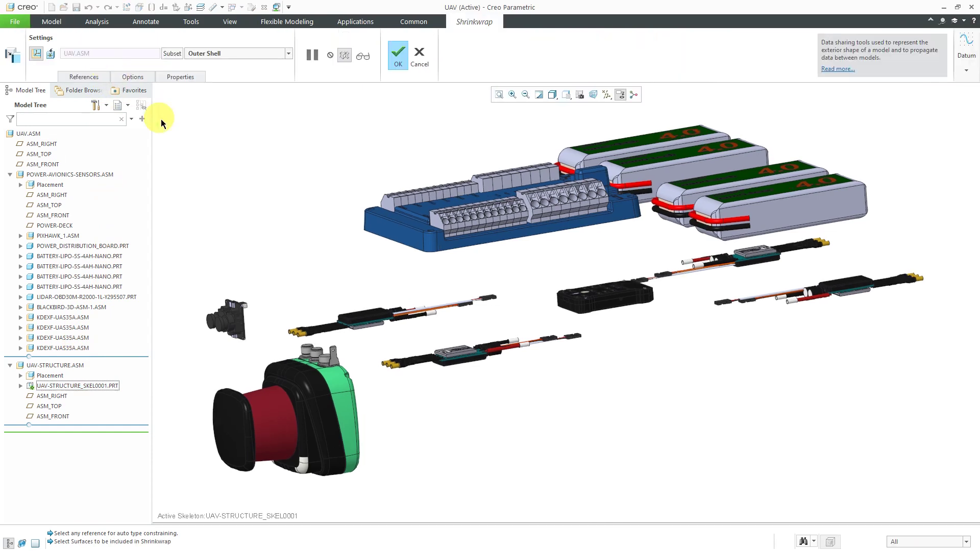
click(239, 53)
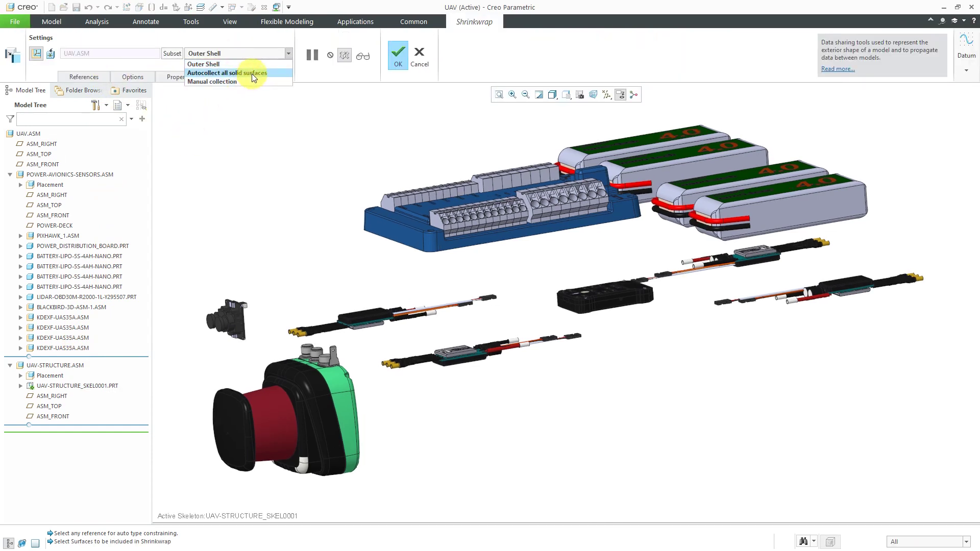
click(252, 73)
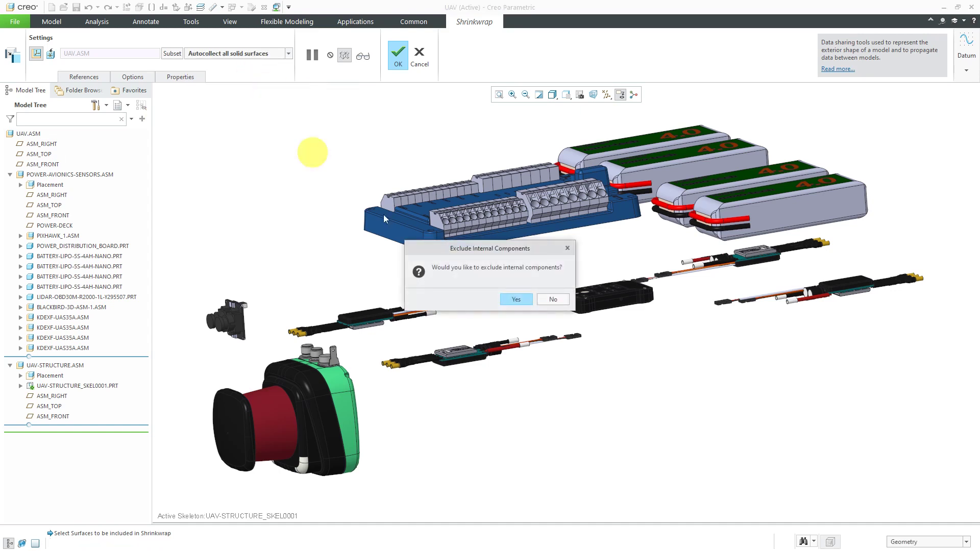
click(550, 299)
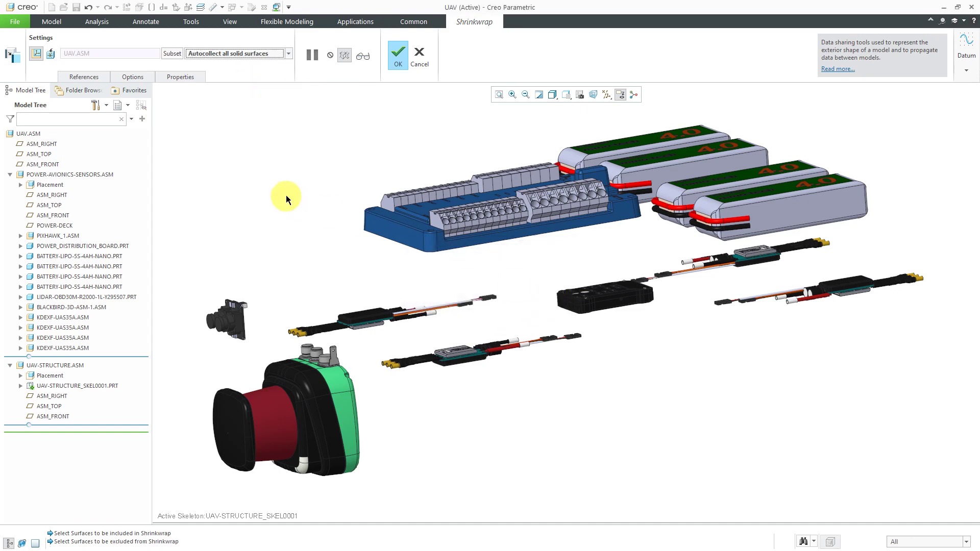
Set UAV-STRUCTURE.ASM to Ignore in the shrinkwrap component subset
click(176, 56)
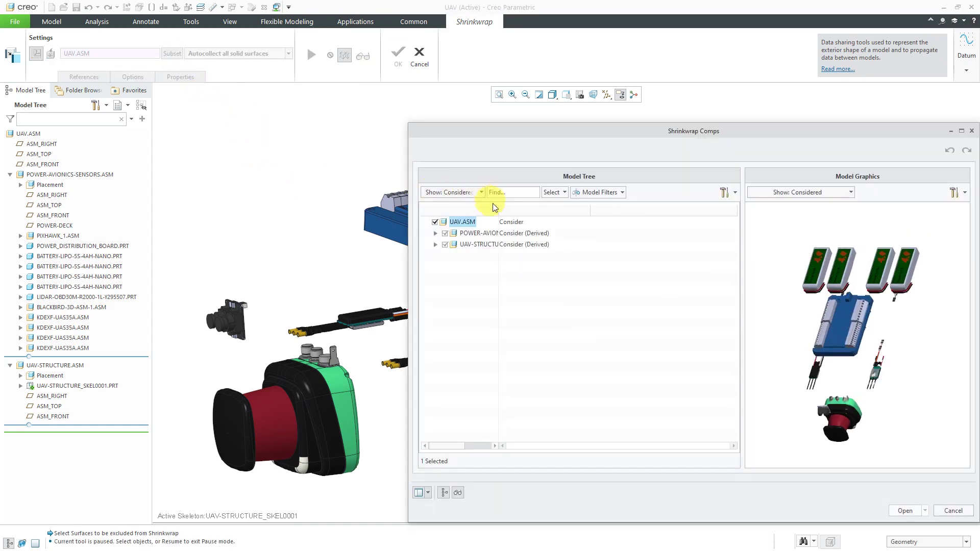
drag(497, 208, 556, 210)
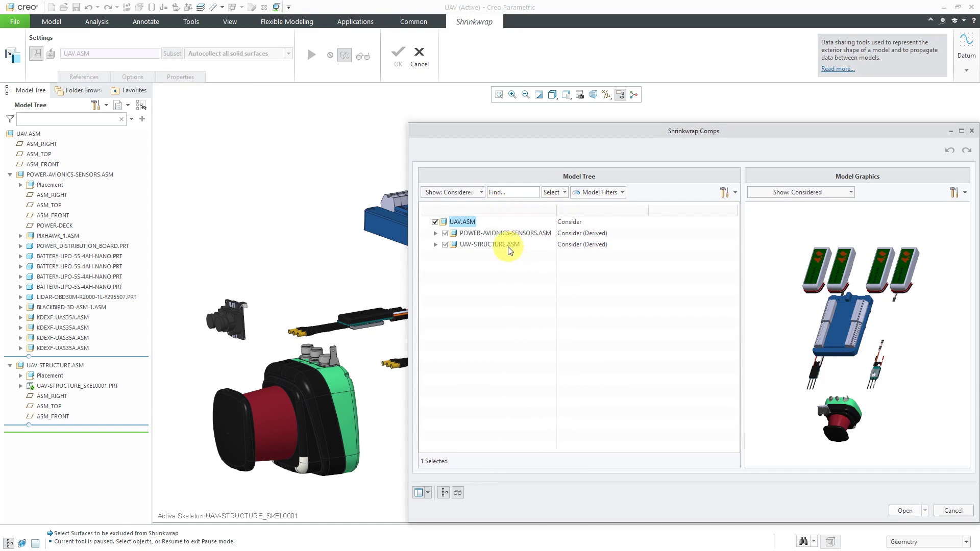
click(590, 247)
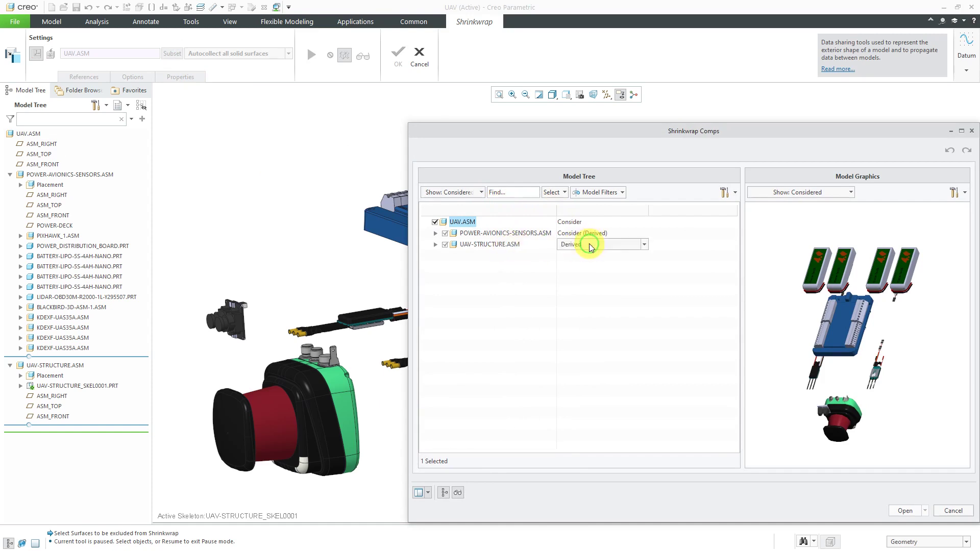
click(590, 247)
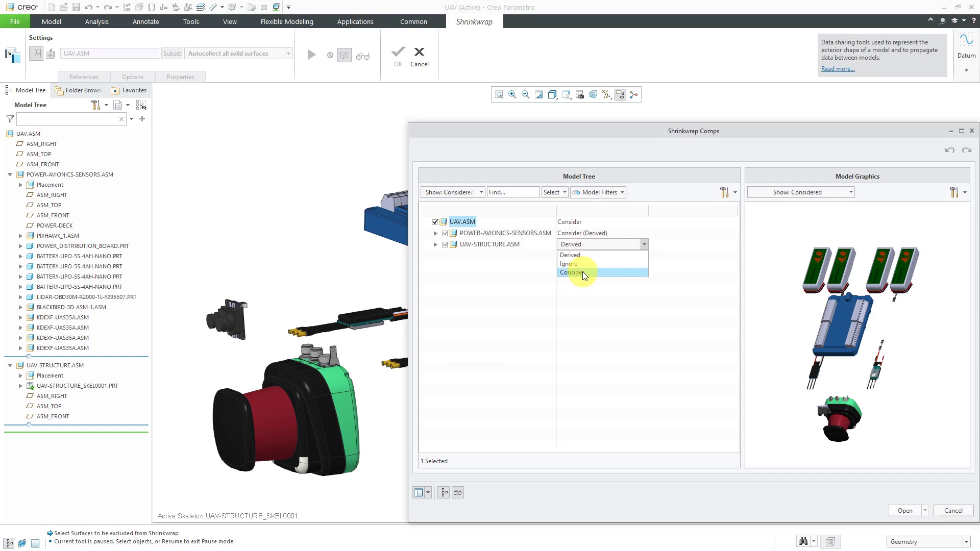
click(570, 264)
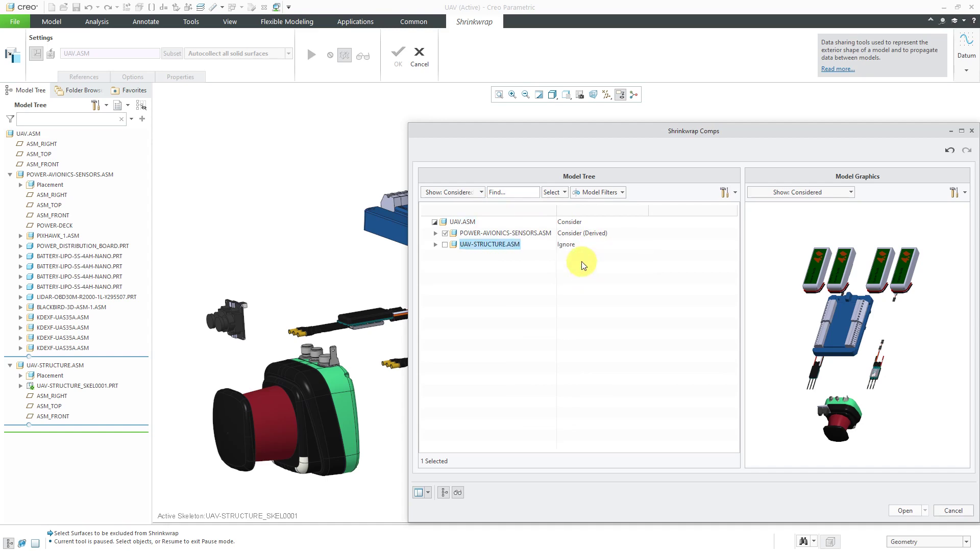
click(906, 510)
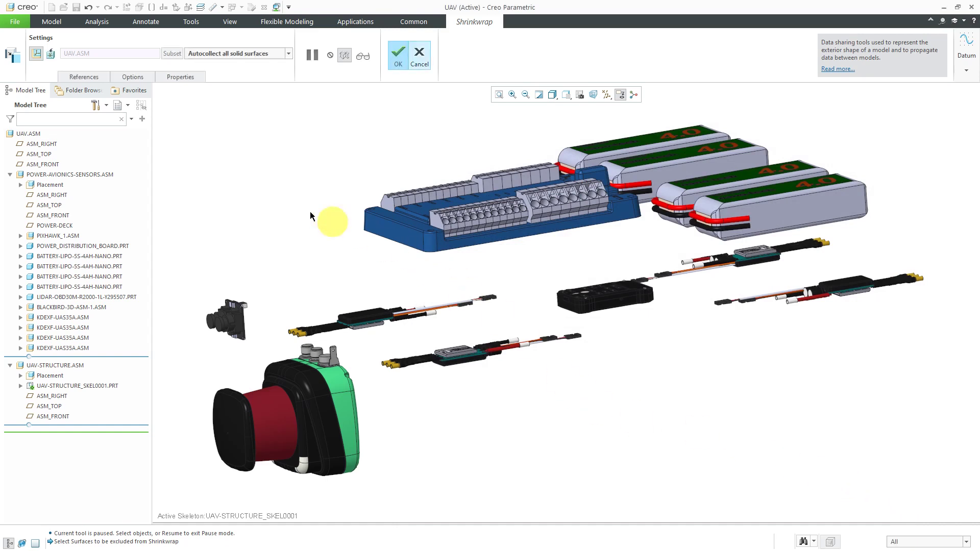
Review the shrinkwrap options and references, rename the feature to SW-UAV, and finish it
click(132, 76)
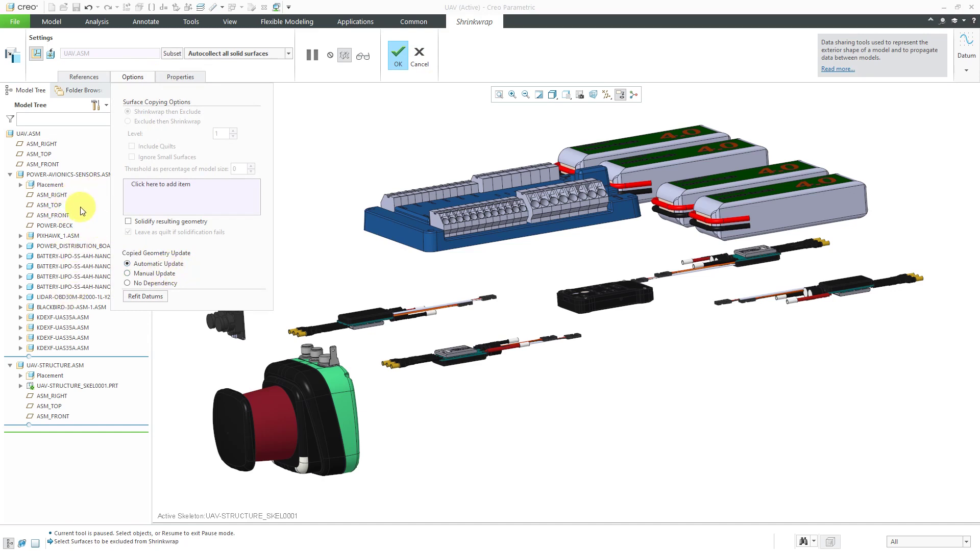
click(89, 79)
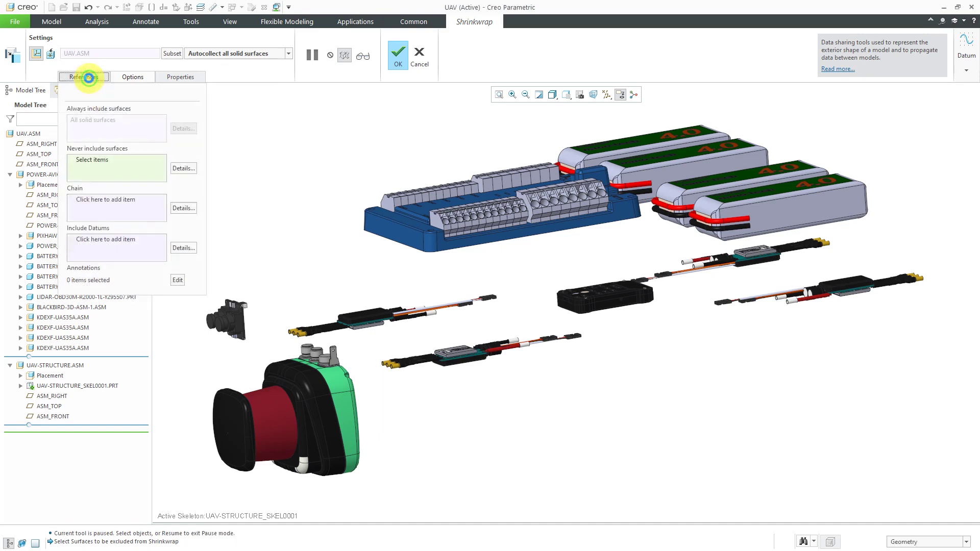
click(186, 81)
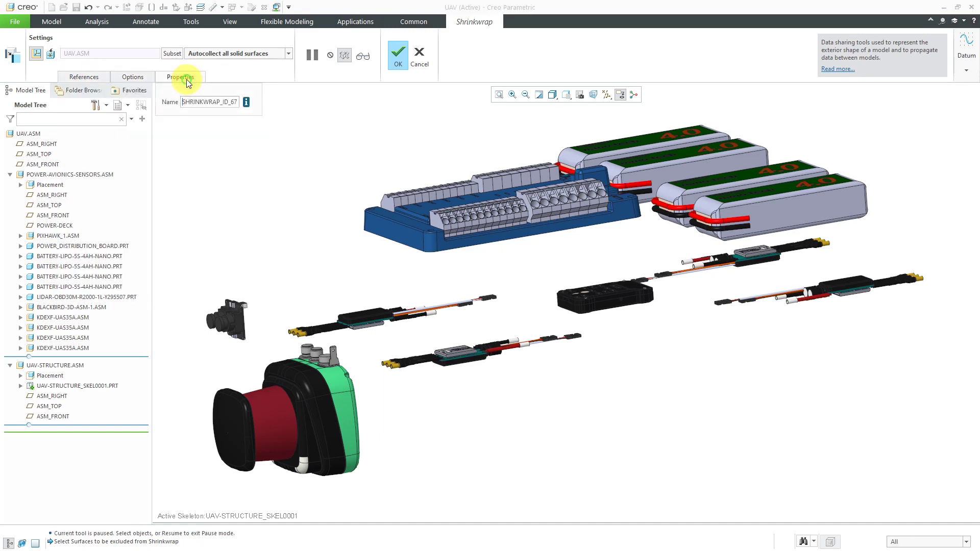
double_click(201, 104)
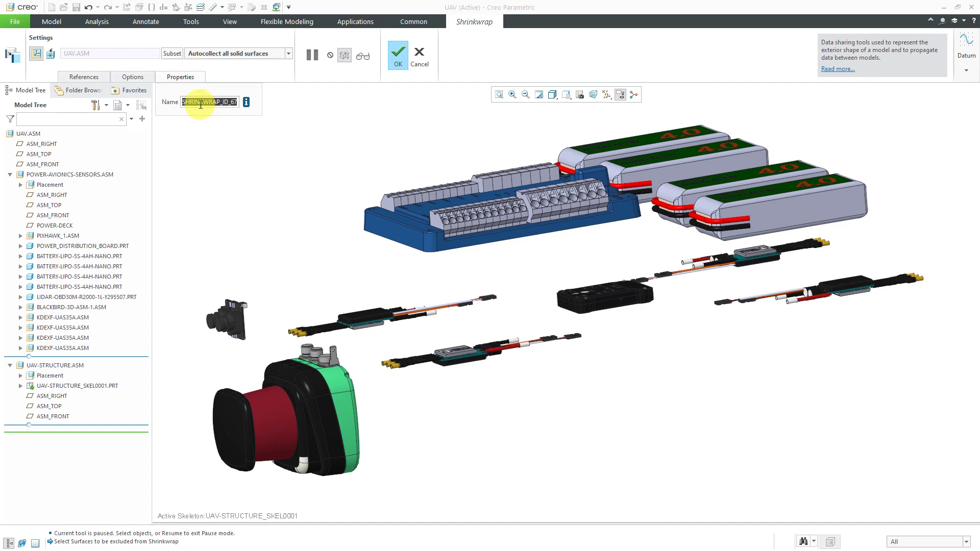
text(sw)
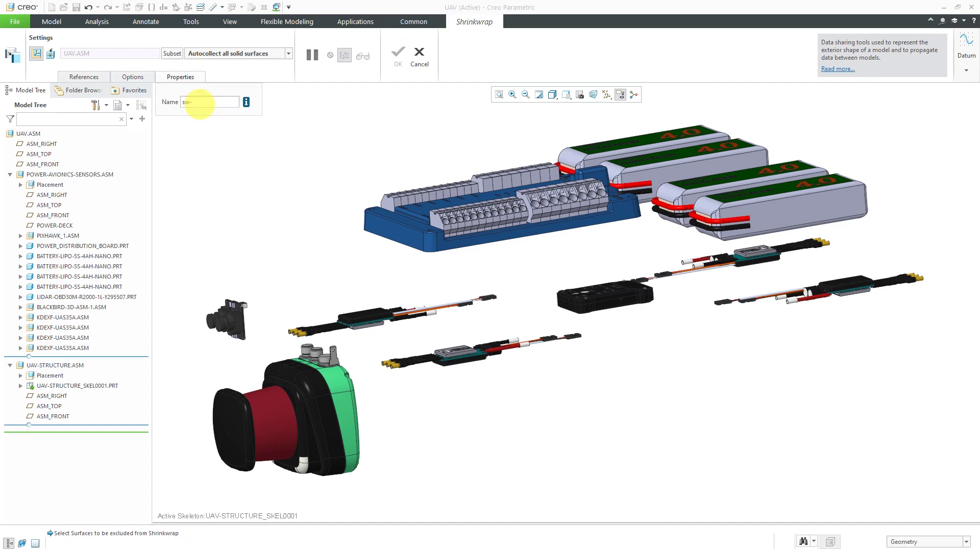
text(-uav)
key(Return)
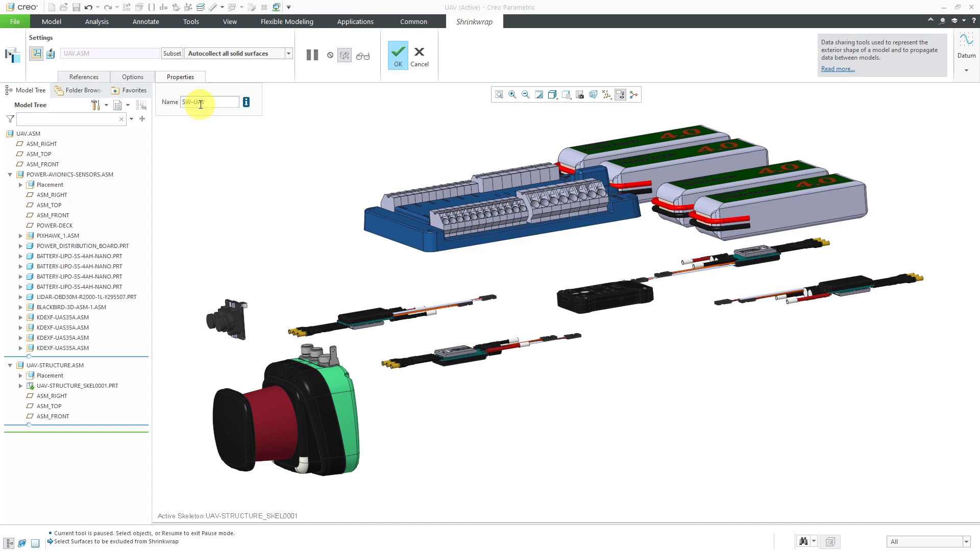
click(394, 61)
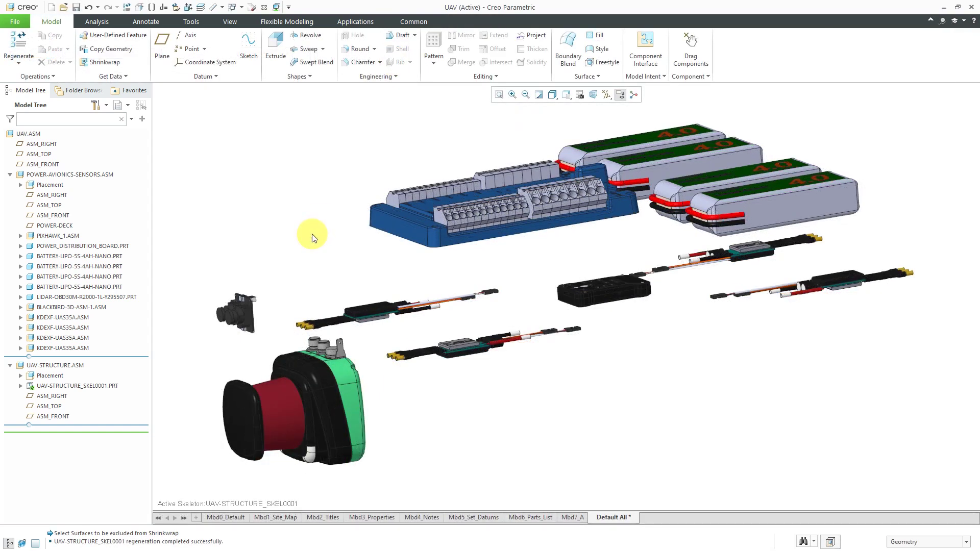
Open the skeleton part UAV-STRUCTURE_SKEL0001.PRT from the model tree in its own window
click(100, 389)
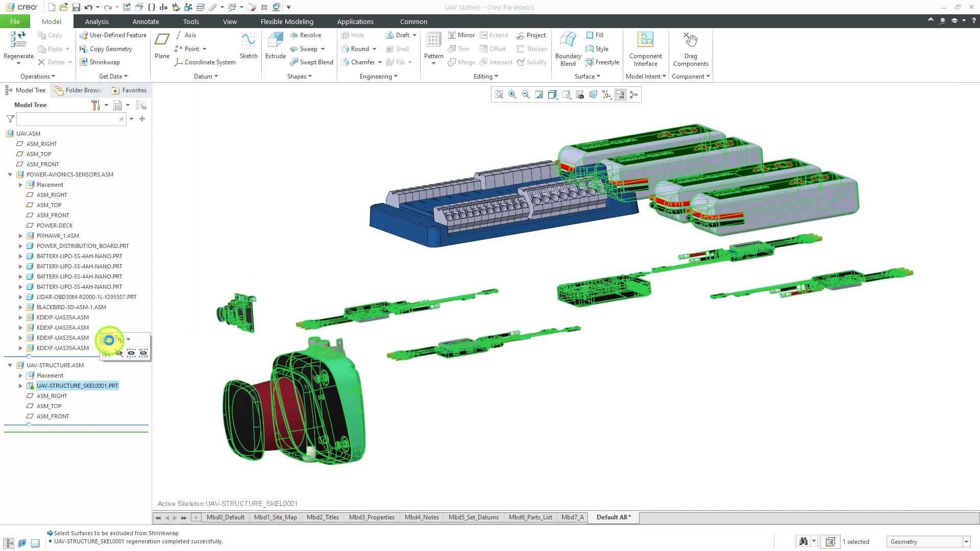
click(106, 339)
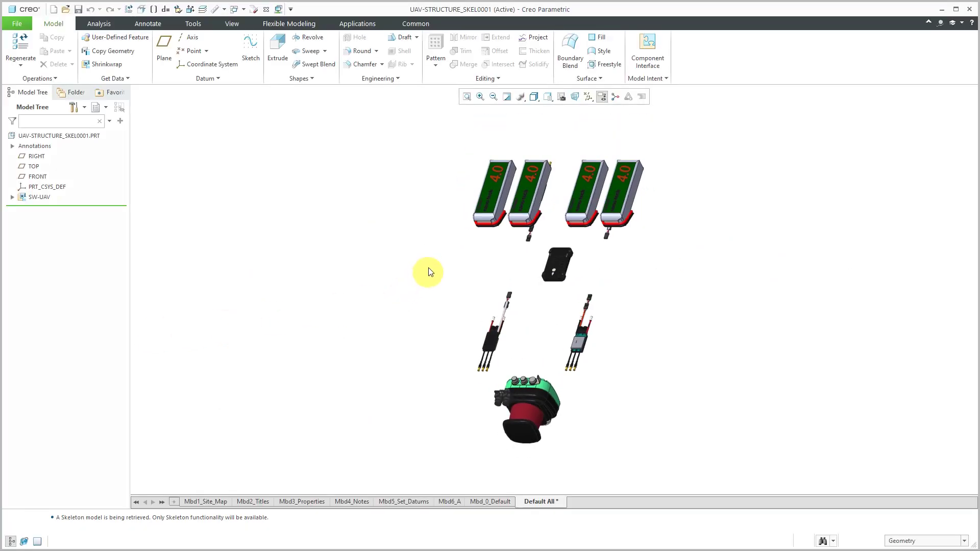
middle_drag(428, 270, 394, 240)
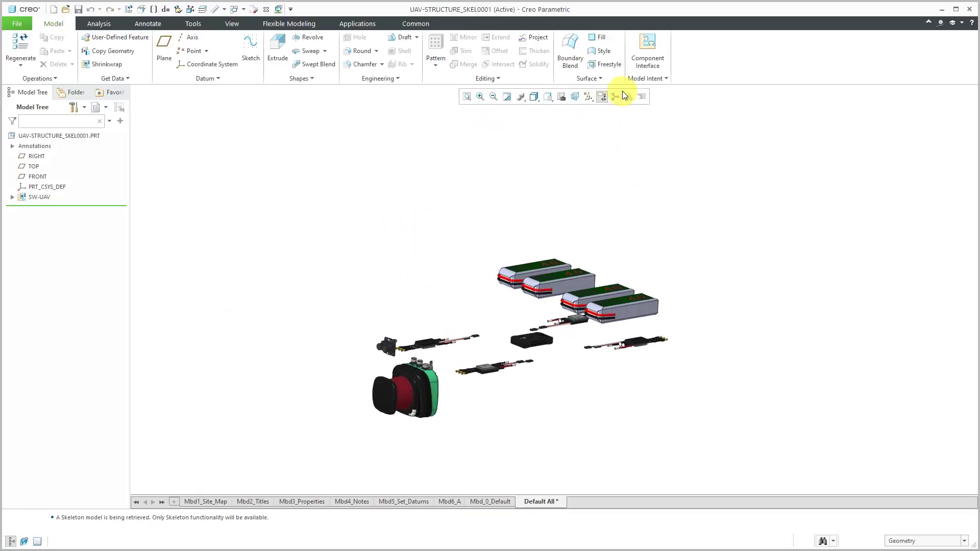
Show the datum planes around the SW-UAV shrinkwrap geometry
click(590, 99)
click(614, 154)
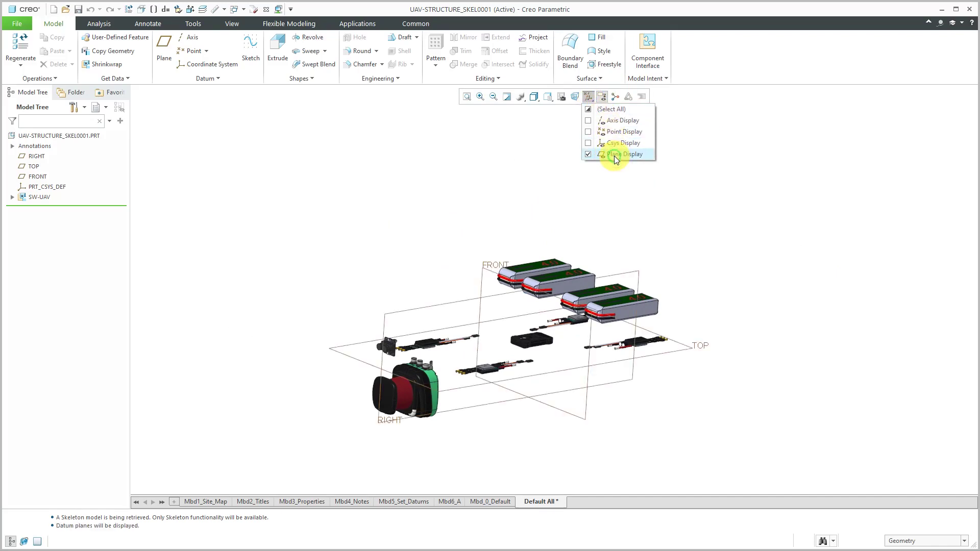
mouse_move(473, 246)
middle_down()
mouse_move(465, 223)
mouse_move(479, 251)
middle_up()
scroll(493, 447, down, 2)
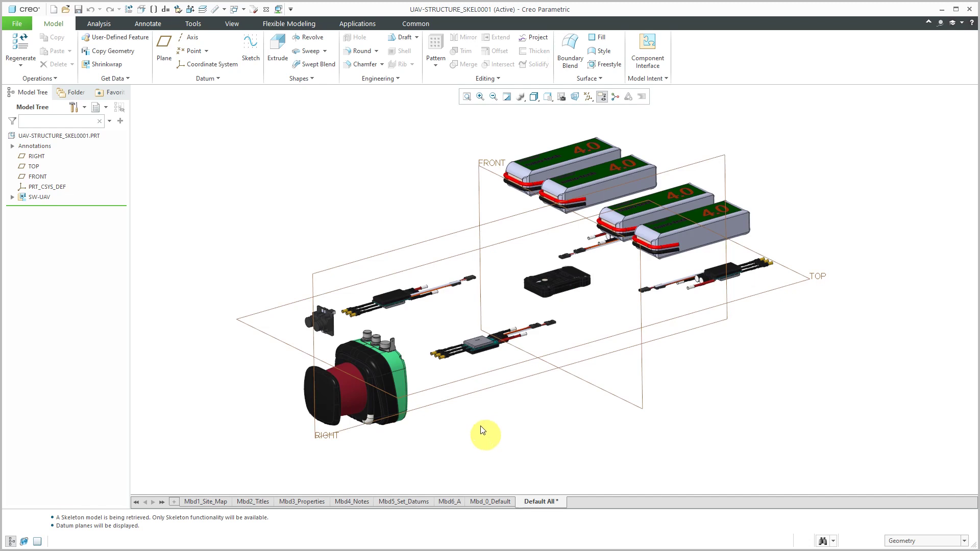
Switch back to the UAV.ASM window and turn off its datum plane display
click(243, 9)
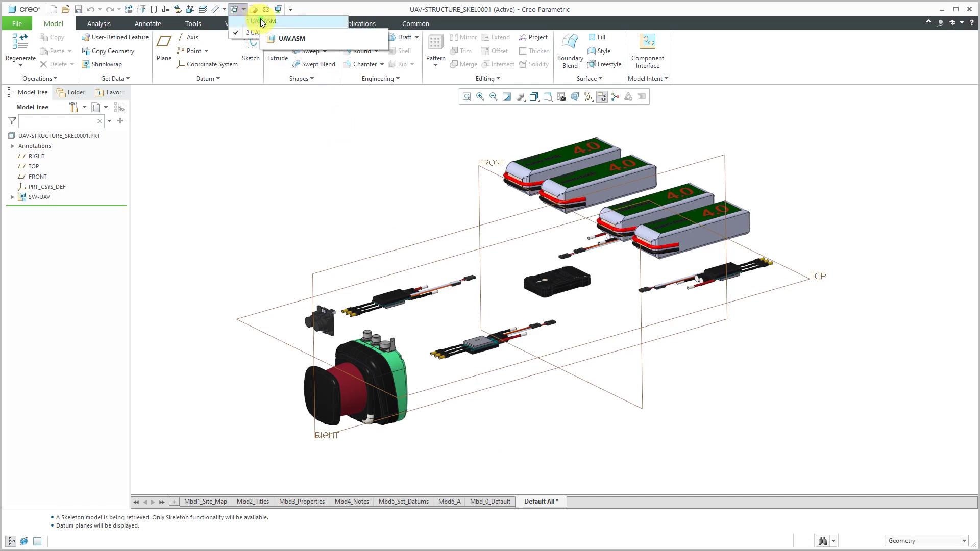
click(261, 22)
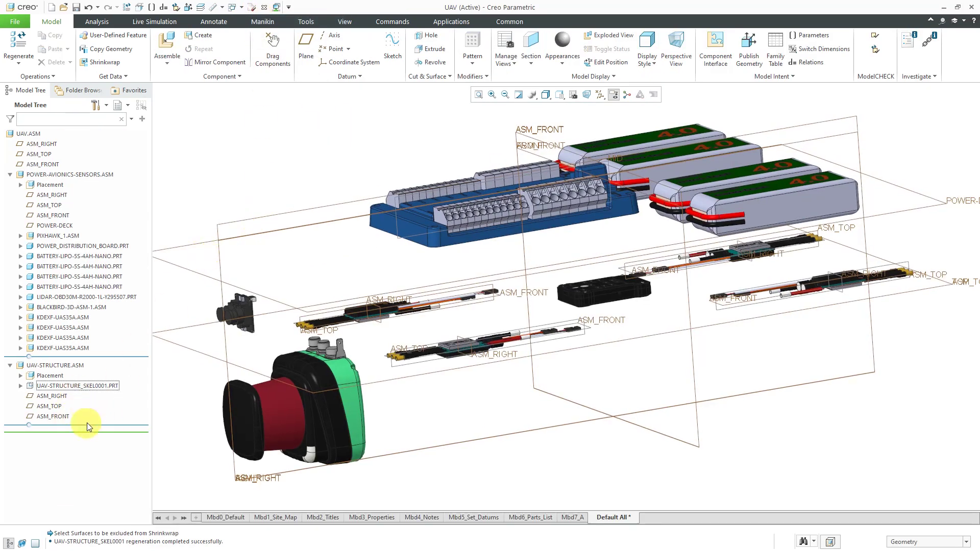
click(600, 95)
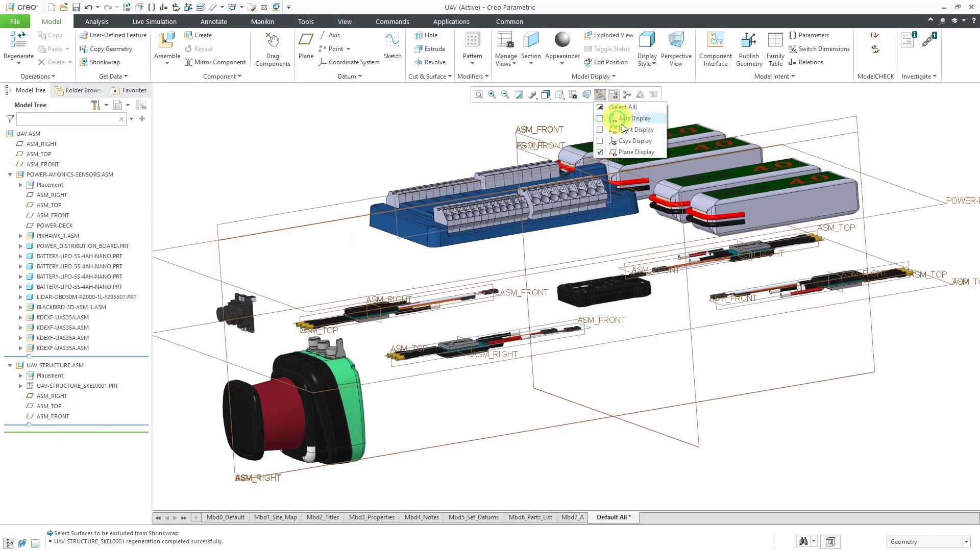
click(625, 152)
click(421, 138)
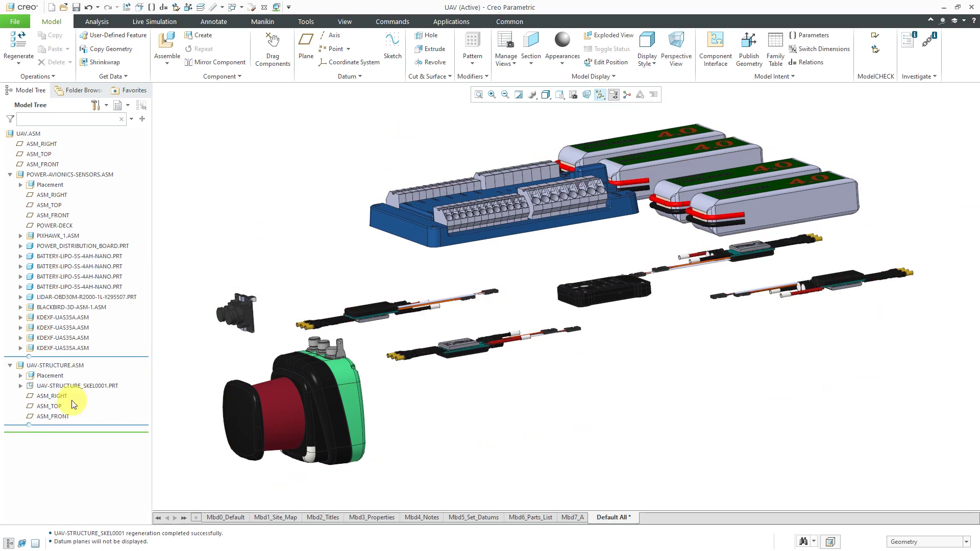